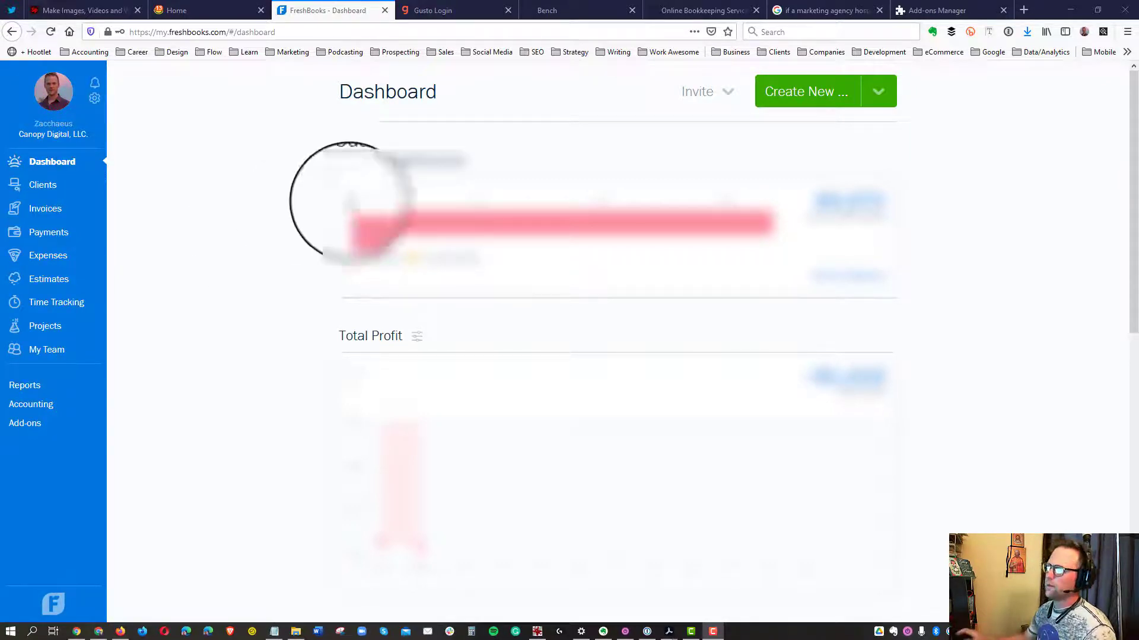
# Go to Accounting to see the Bank of America checking account with 155 transactions left to match
pyautogui.click(41, 408)
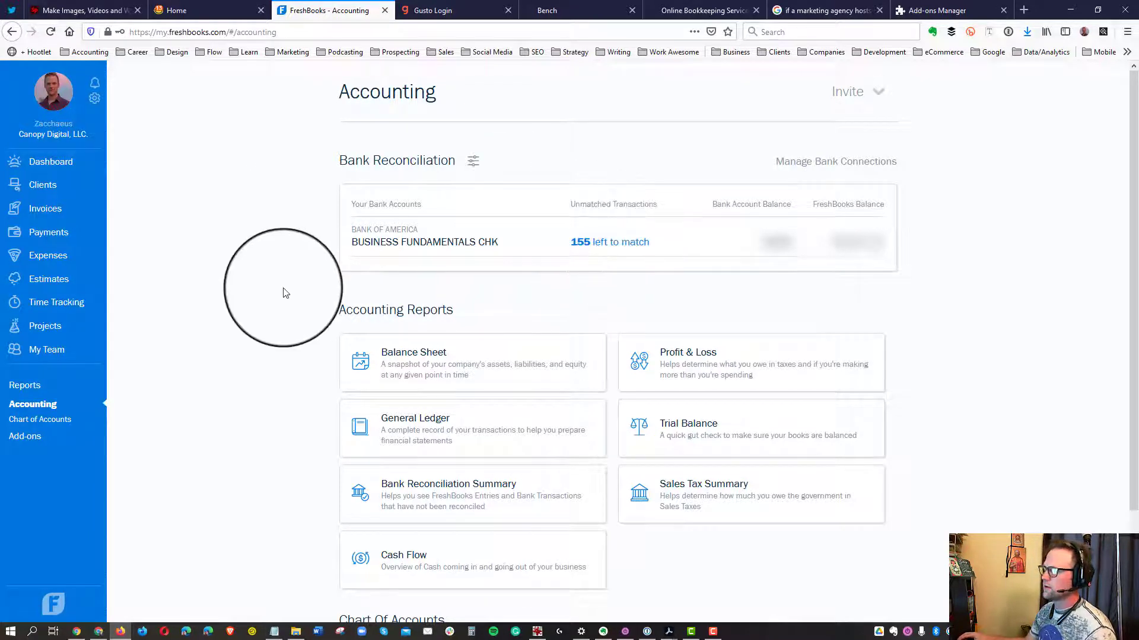
# Start matching the 155 unmatched bank transactions to bring up the 38 suggested matches
pyautogui.click(615, 247)
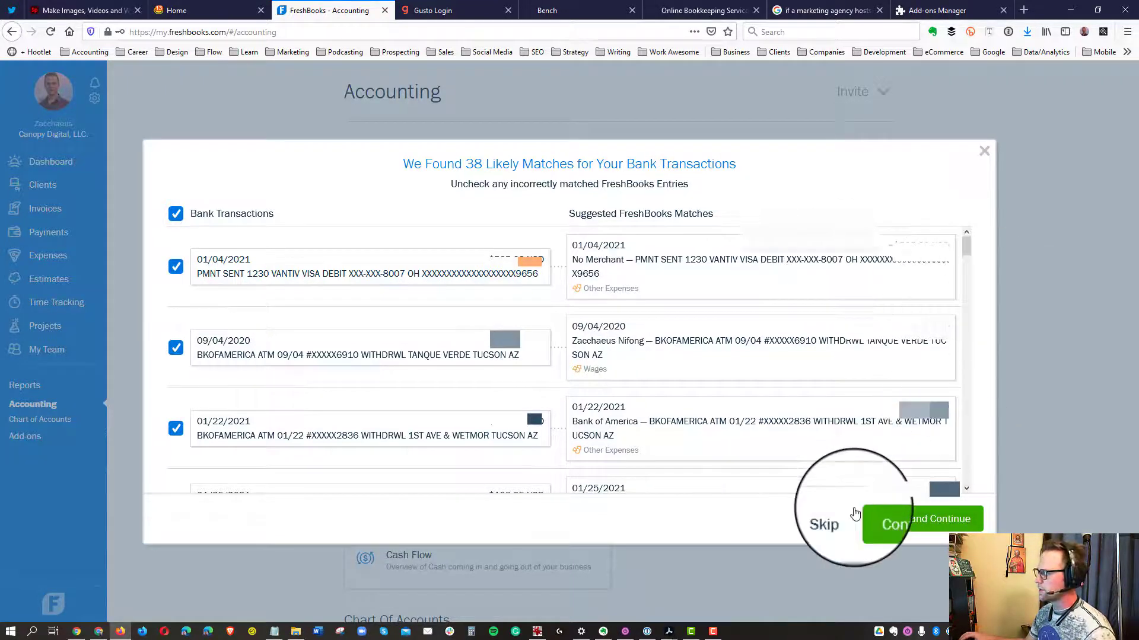
# Skip the 38 suggested matches to reconcile the checking account transactions manually
pyautogui.click(830, 520)
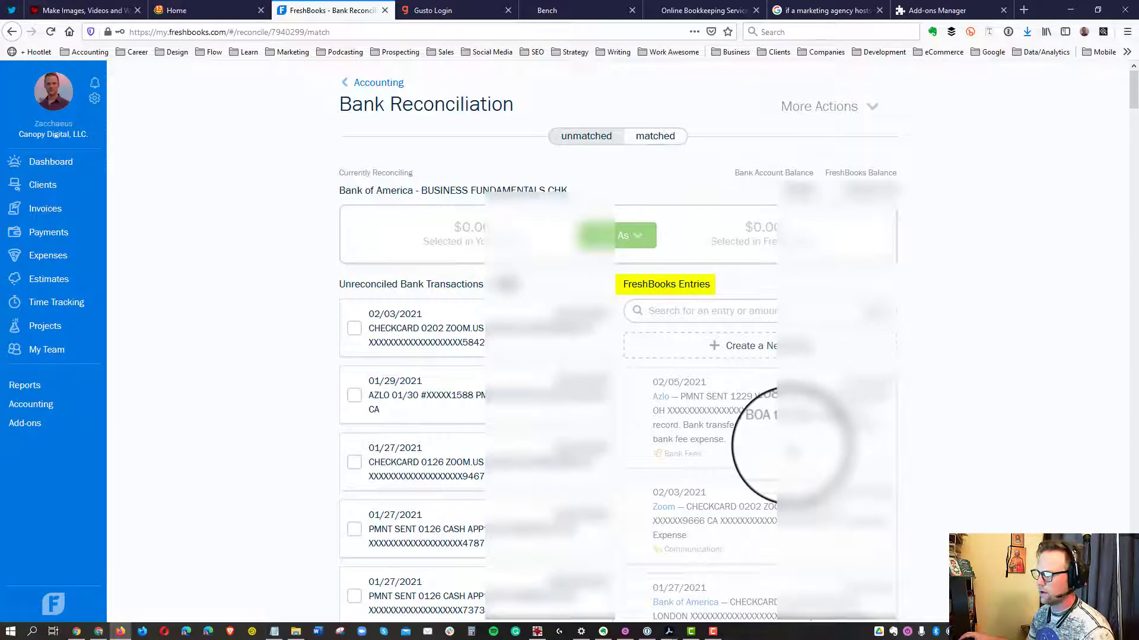
# Tick the 02/03 Zoom $47.96 bank charge, pair it with the Zoom entry, then untick the entry
pyautogui.scroll(-1, 290, 377)
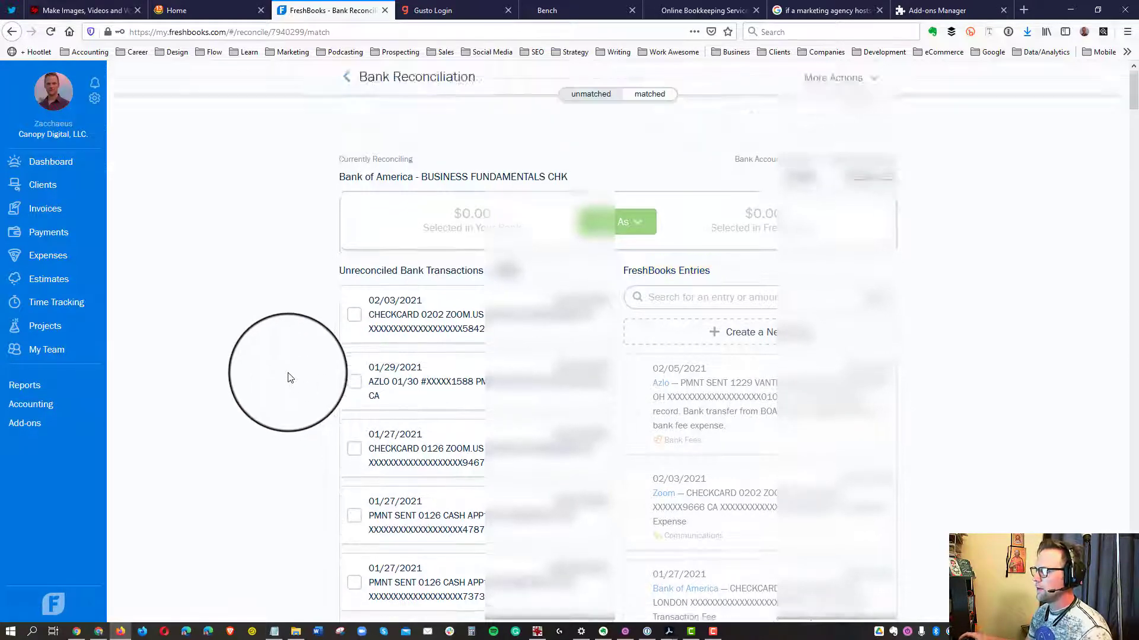
pyautogui.scroll(-2, 290, 378)
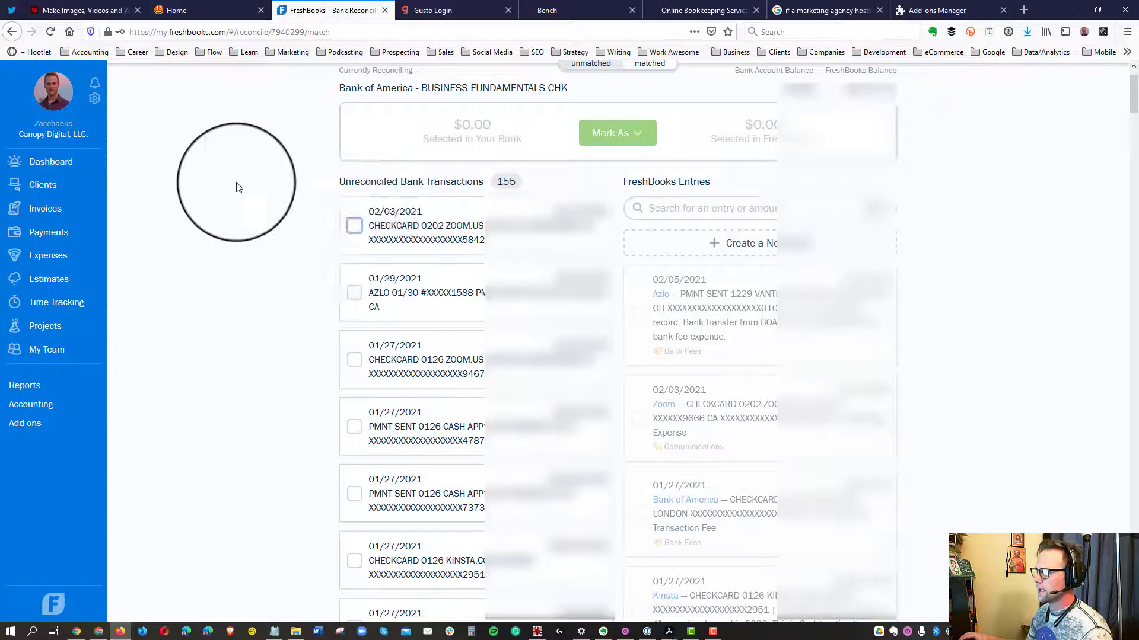
pyautogui.press('space')
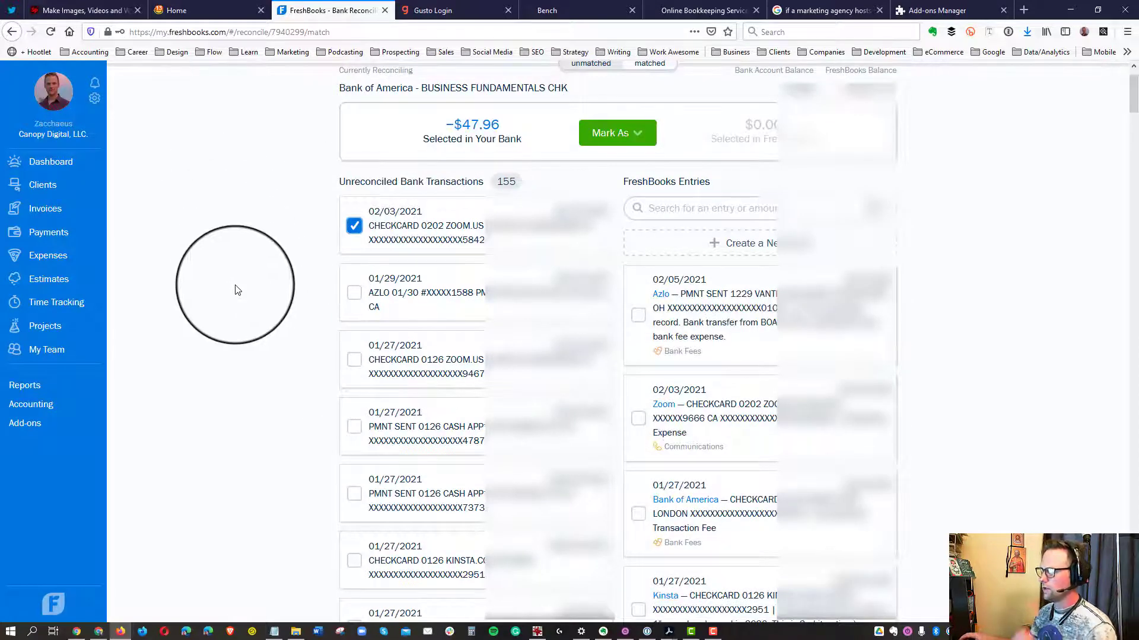
pyautogui.scroll(2, 236, 288)
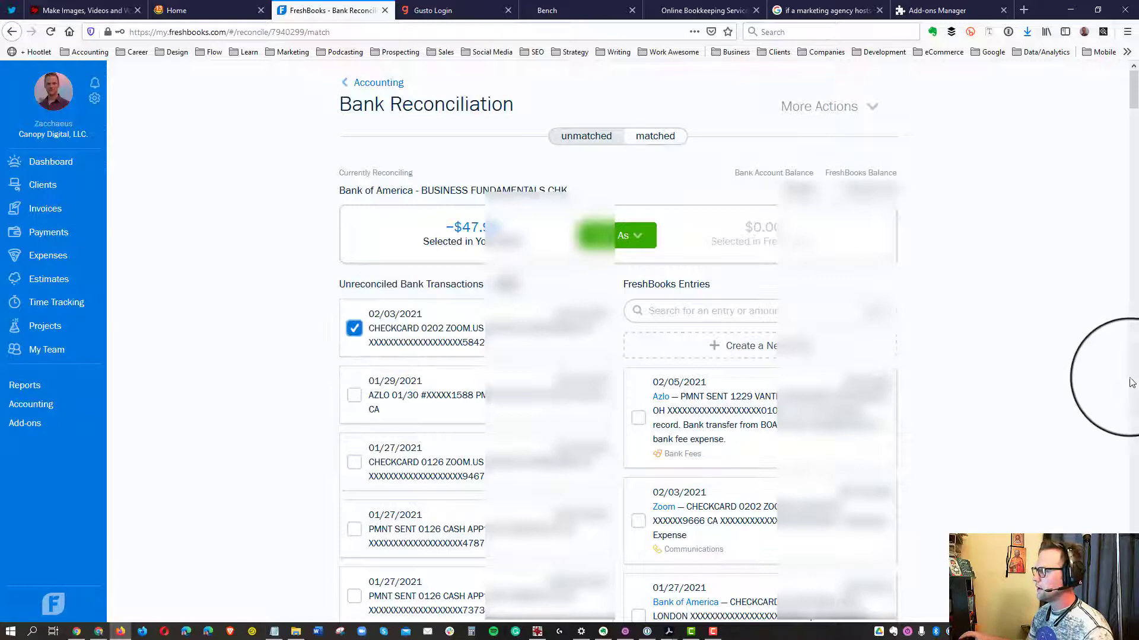
pyautogui.scroll(-2, 954, 436)
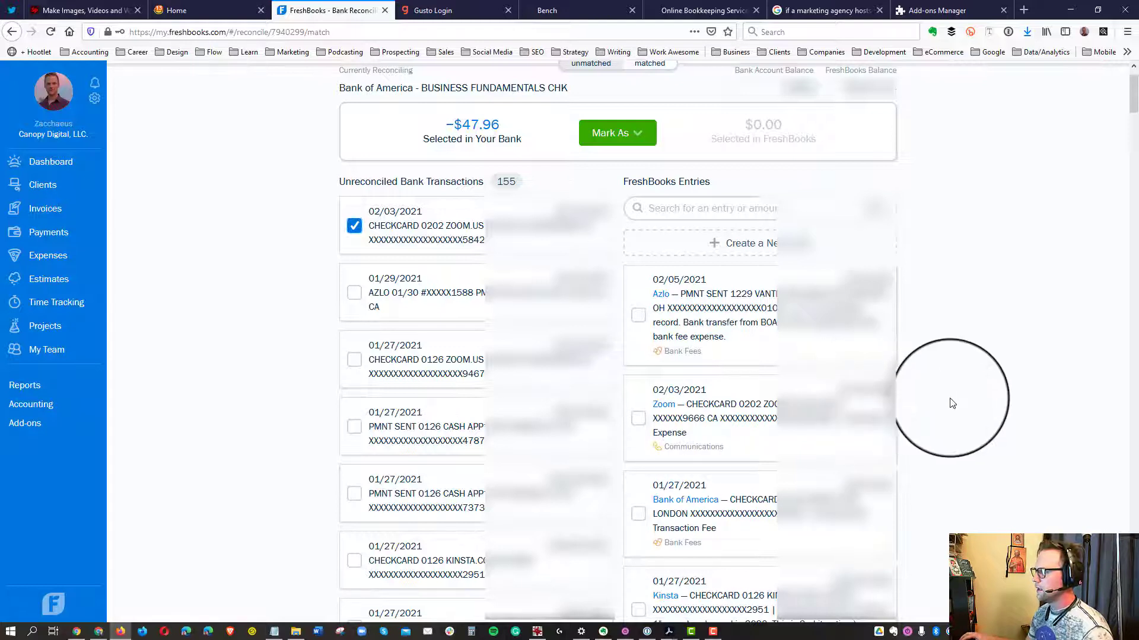
pyautogui.click(639, 419)
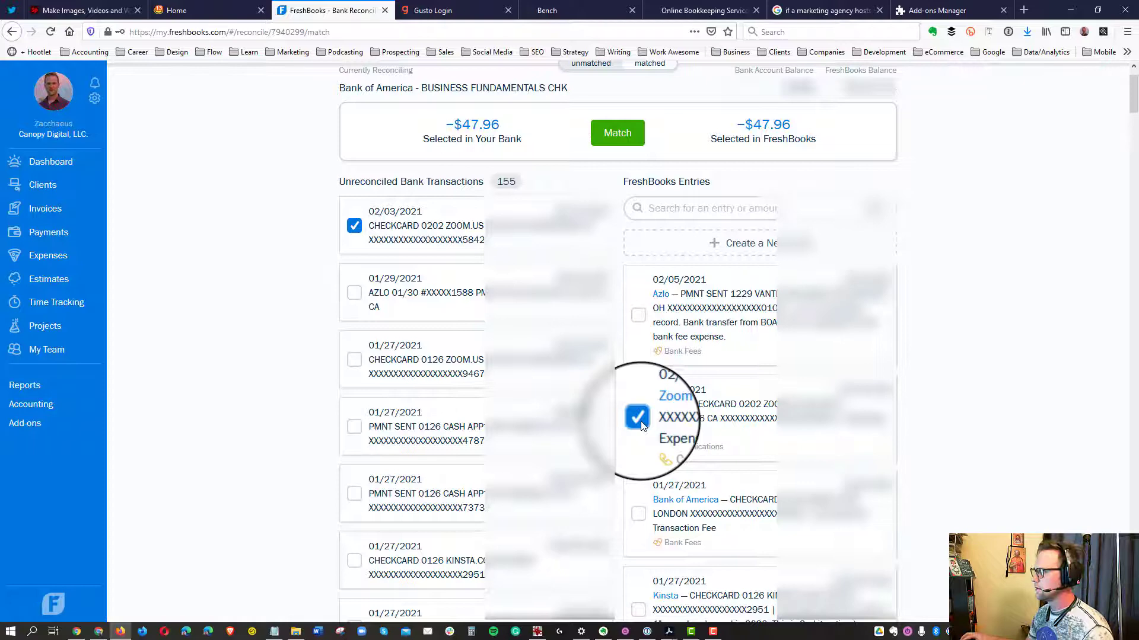
pyautogui.click(639, 419)
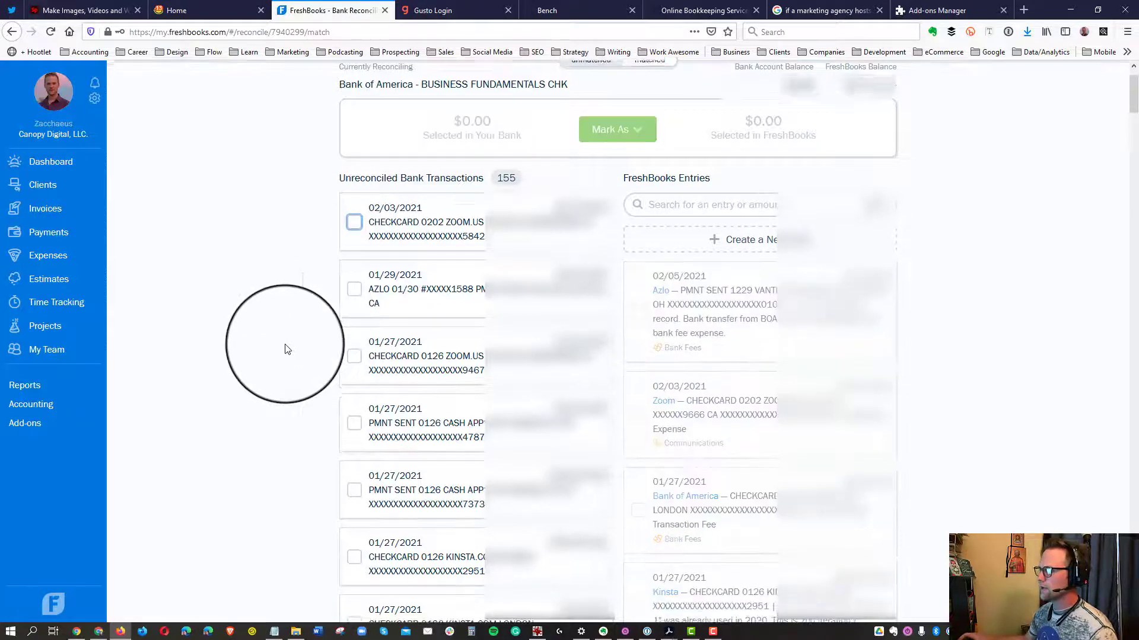
# Tick the 01/06 StripePayments $3,084.35 deposit and browse the FreshBooks entries for its counterpart
pyautogui.scroll(-10, 305, 381)
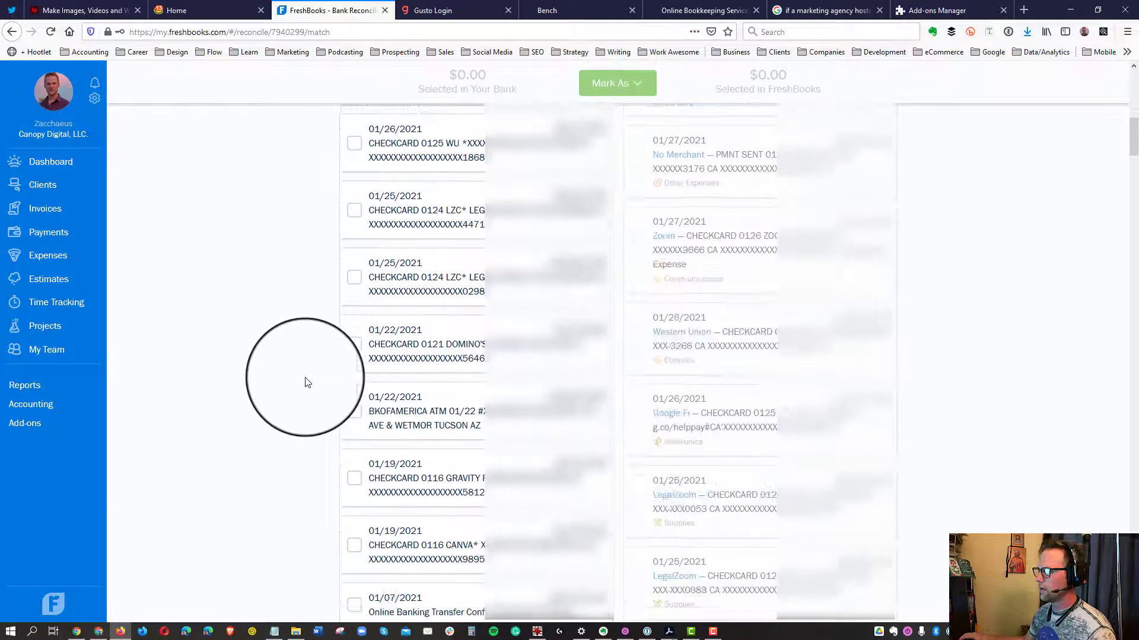
pyautogui.scroll(-6, 307, 382)
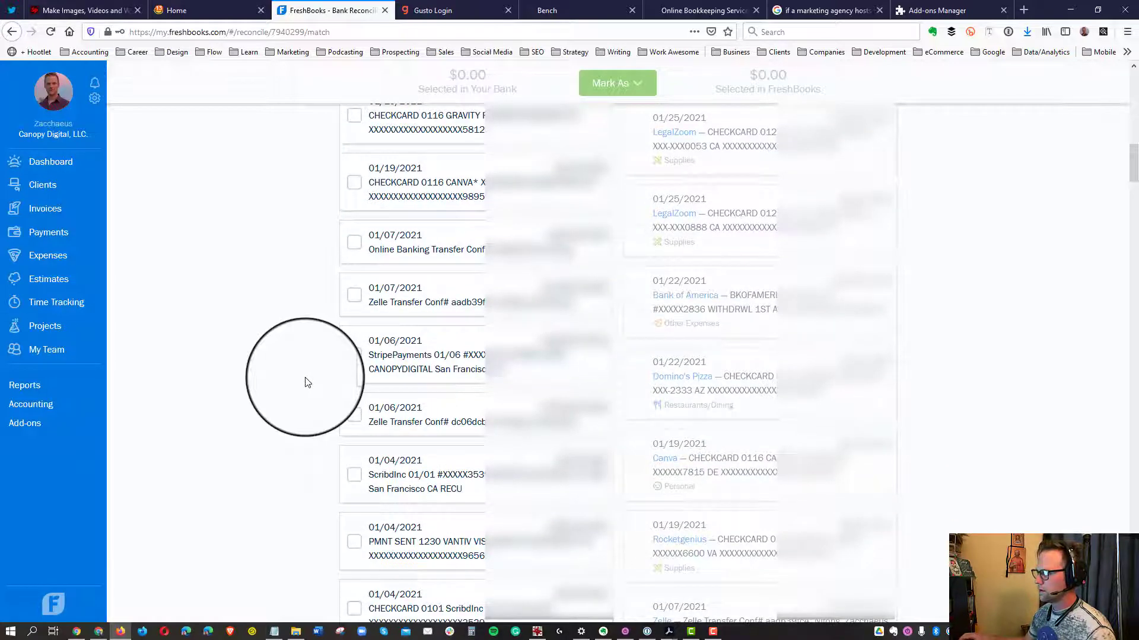
pyautogui.scroll(-2, 308, 381)
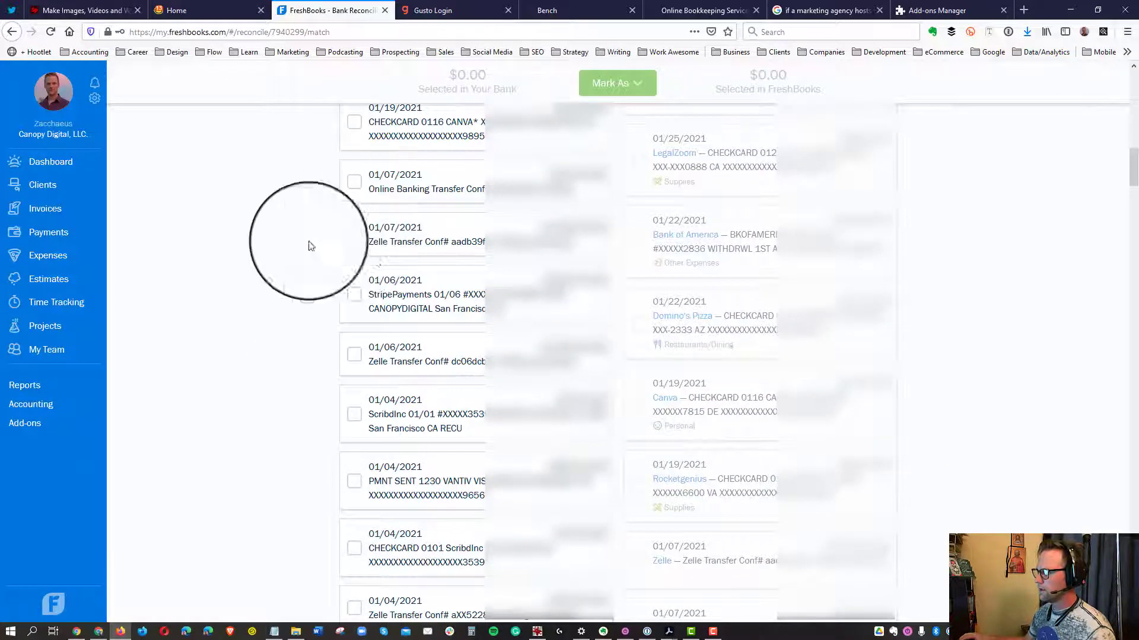
pyautogui.click(354, 294)
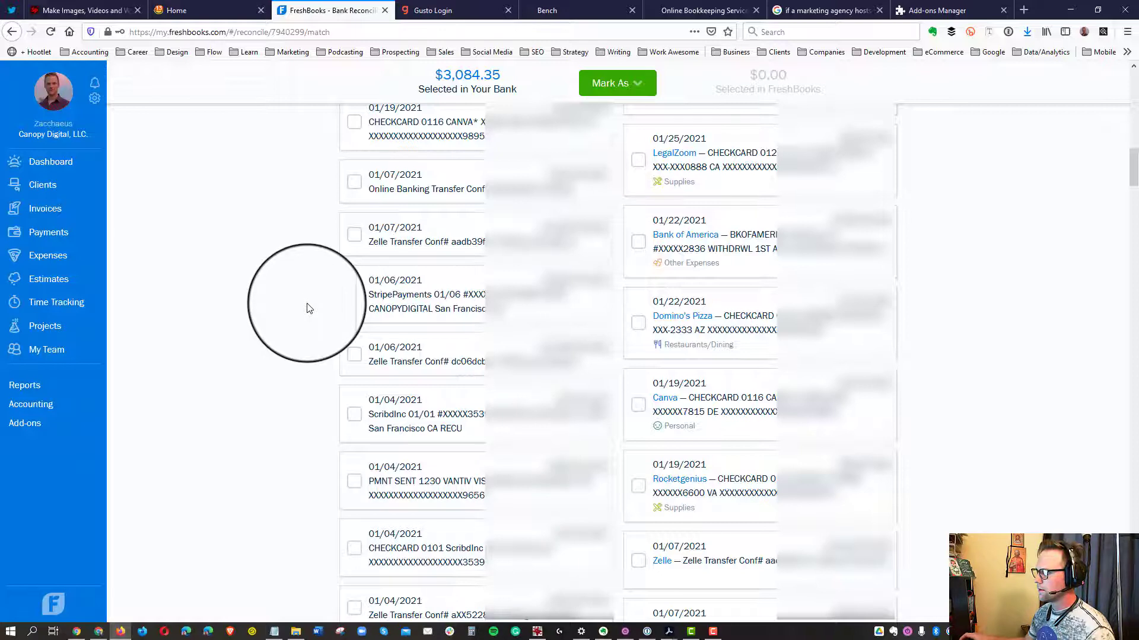
pyautogui.click(354, 294)
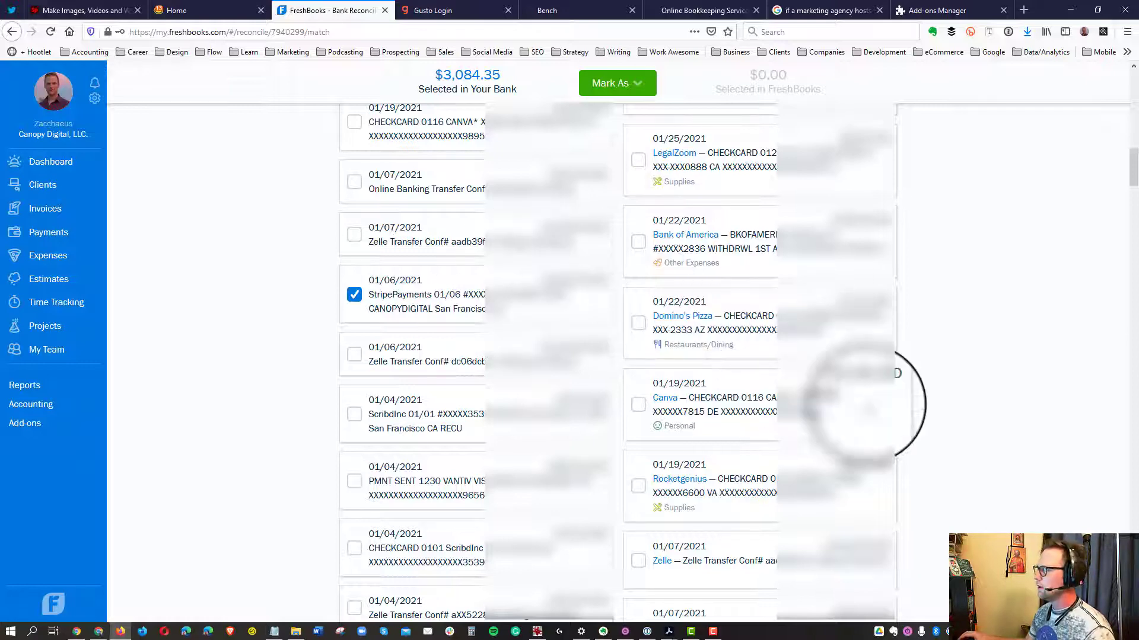
pyautogui.scroll(-5, 743, 534)
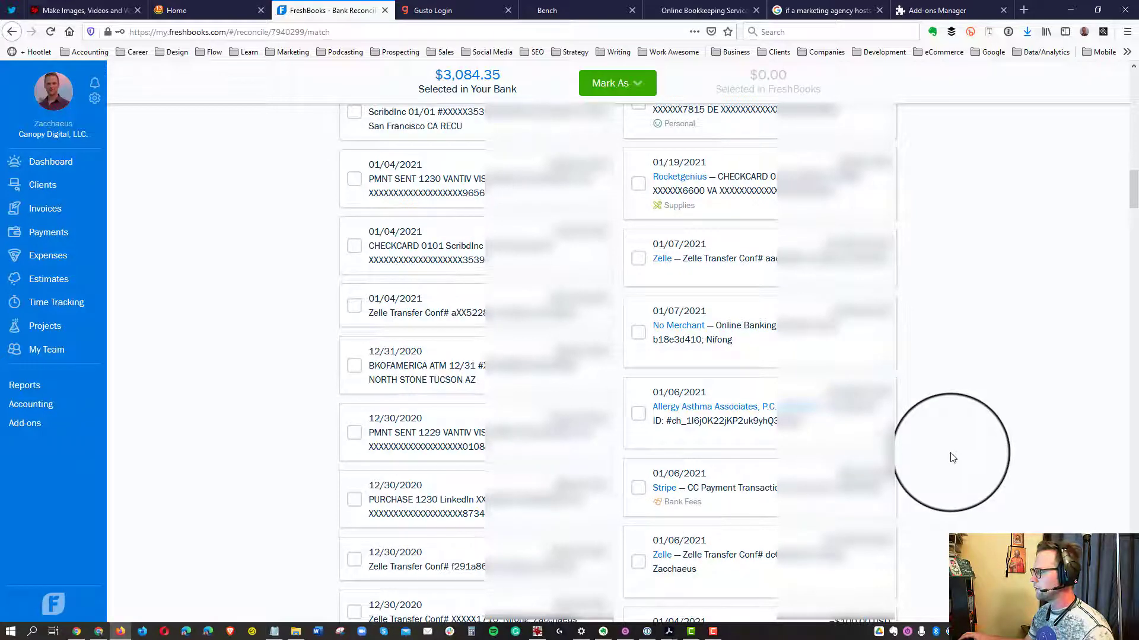
pyautogui.scroll(3, 952, 458)
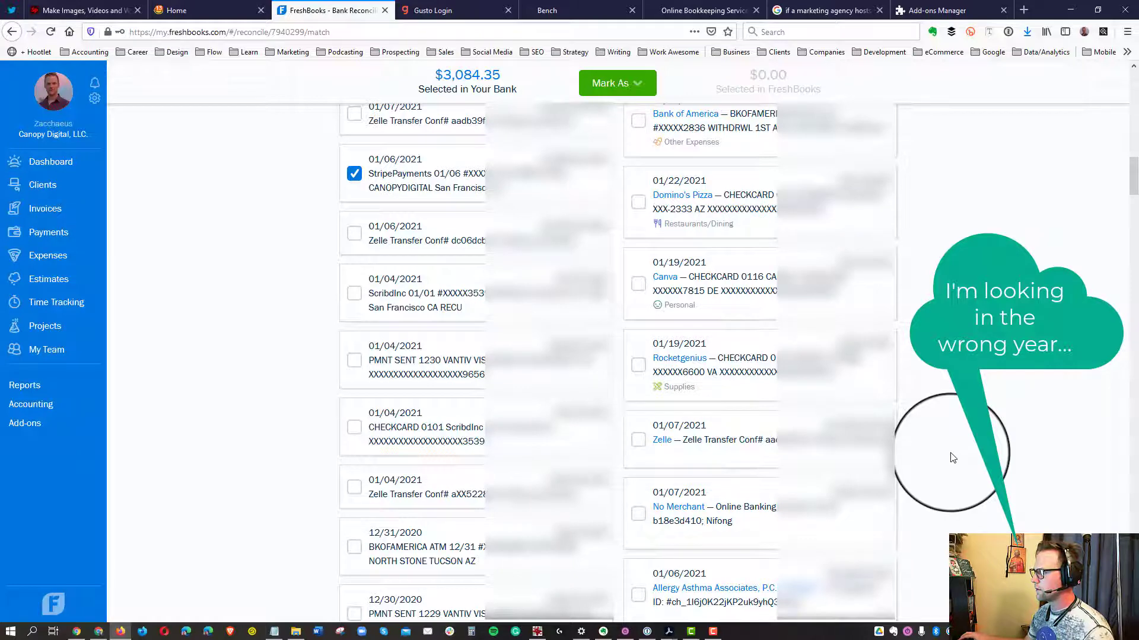
pyautogui.scroll(-2, 952, 458)
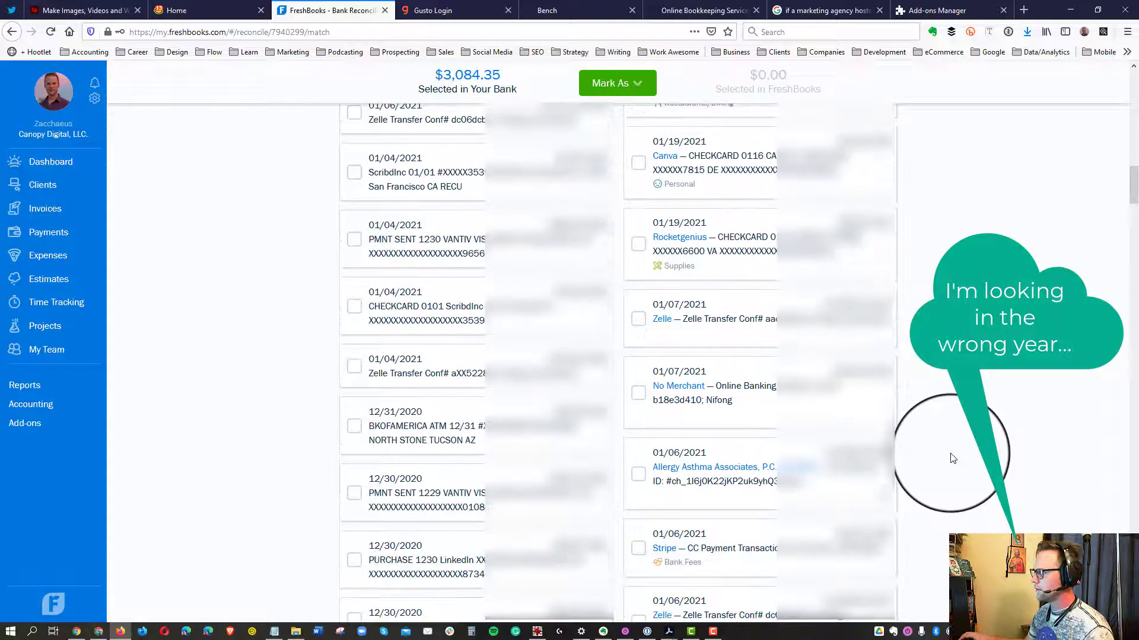
pyautogui.scroll(1, 953, 458)
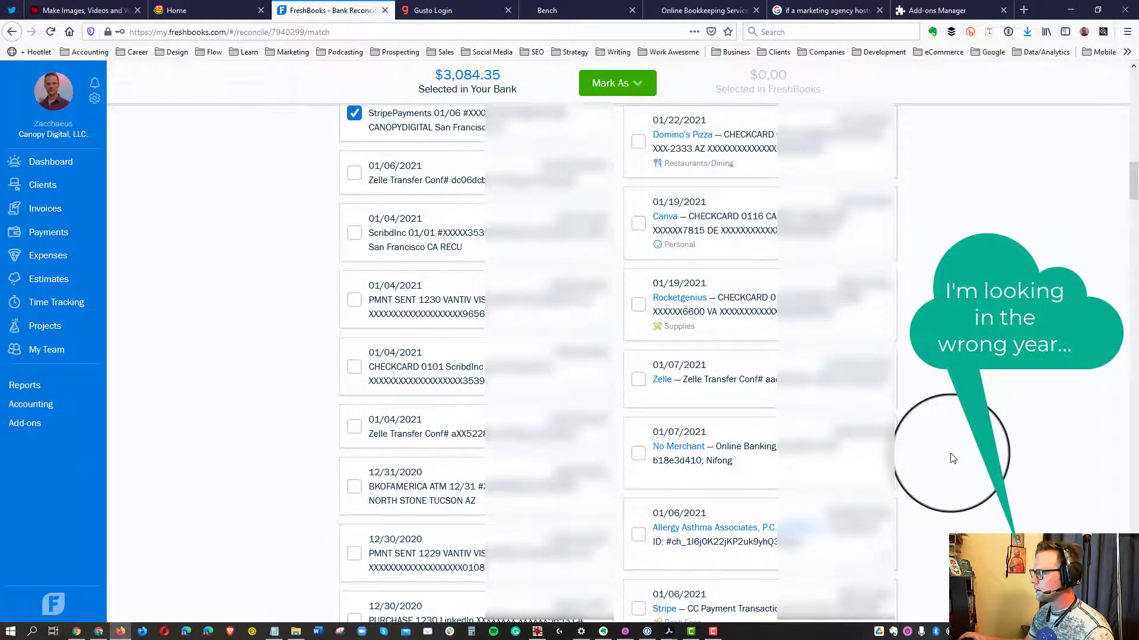
pyautogui.scroll(1, 953, 458)
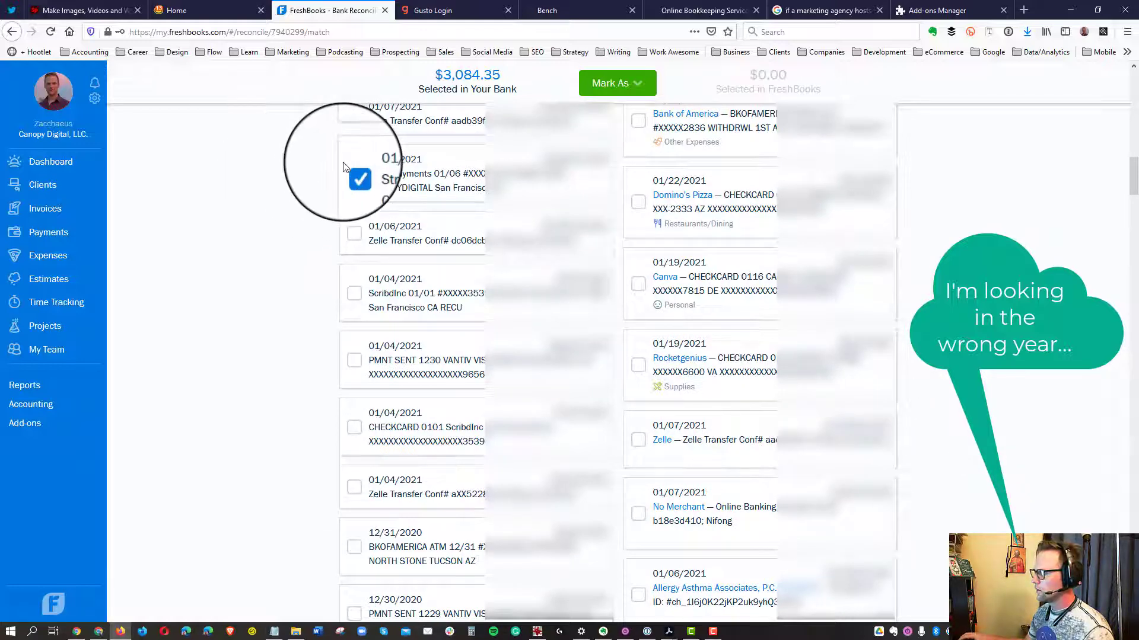
# Swap the StripePayments deposit for the 12/29 $3,046.77 deposit and browse the FreshBooks entries
pyautogui.click(356, 180)
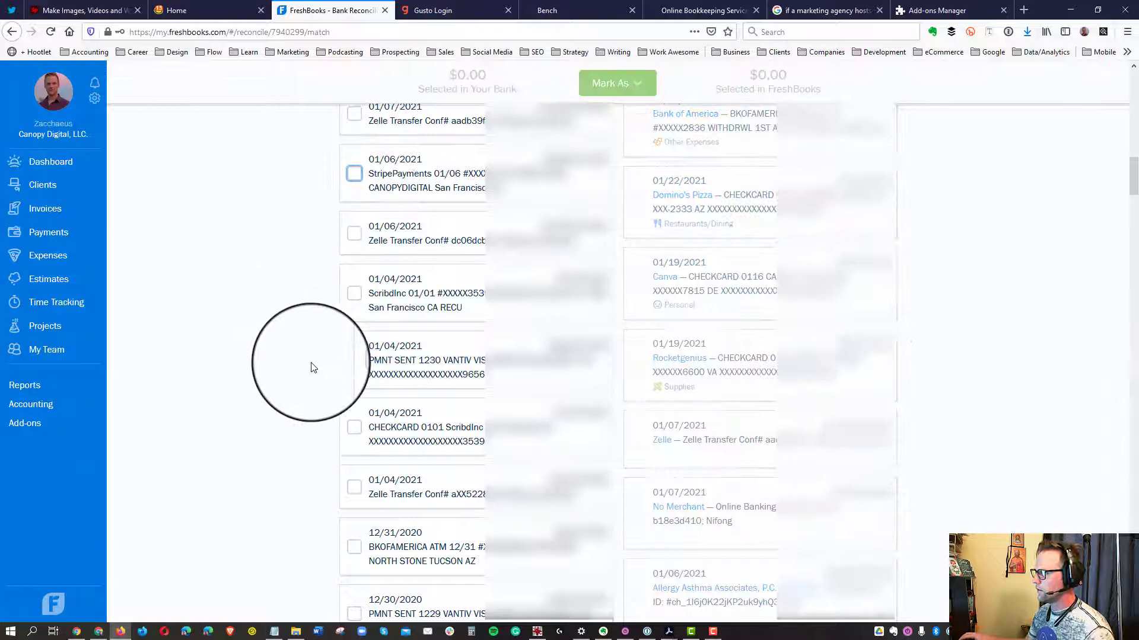
pyautogui.scroll(-2, 311, 367)
pyautogui.scroll(-7, 312, 368)
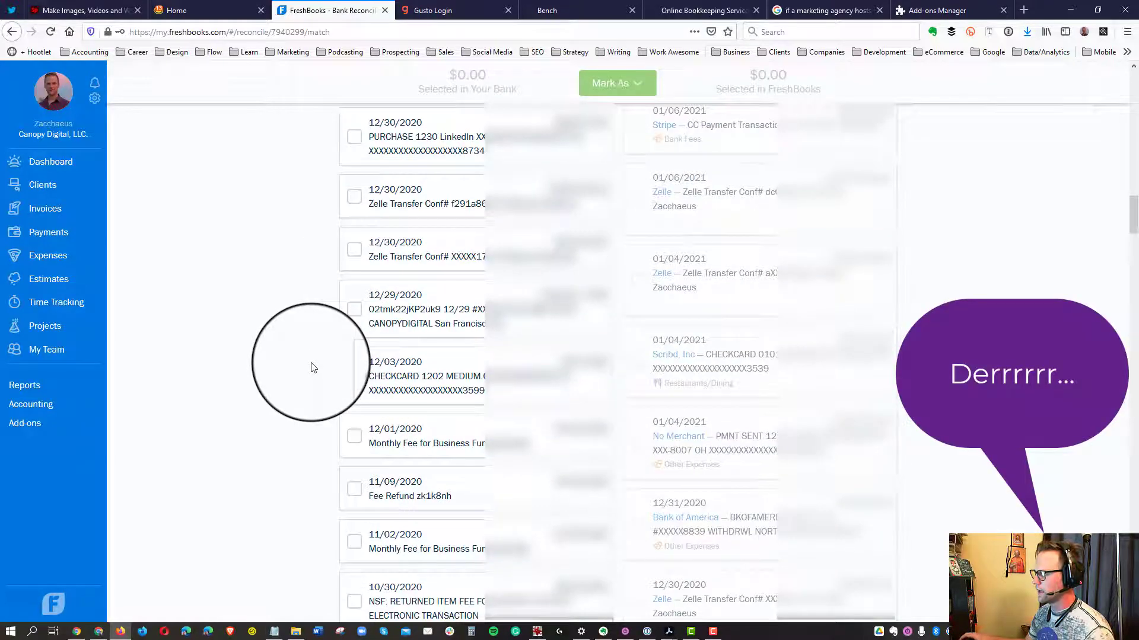
pyautogui.scroll(1, 313, 368)
pyautogui.click(354, 368)
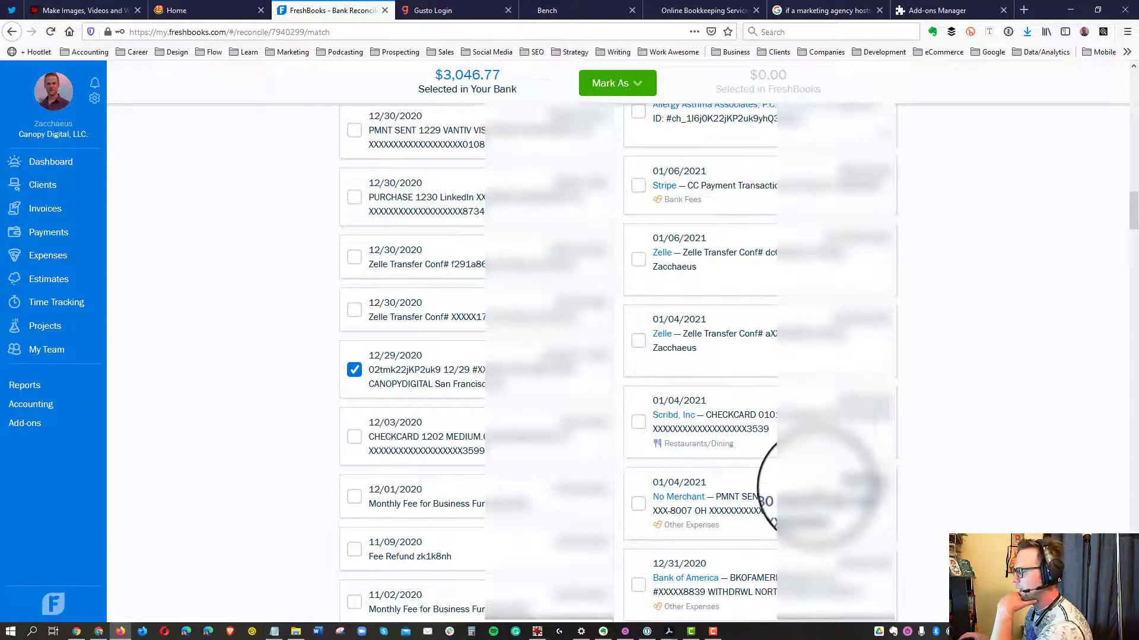
pyautogui.scroll(-4, 812, 486)
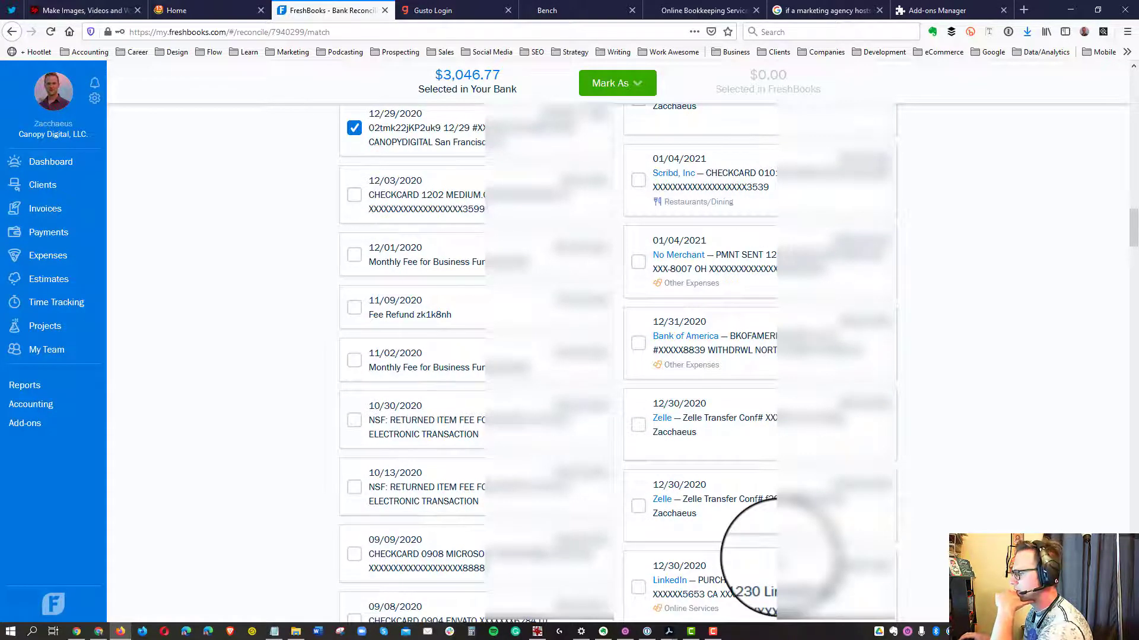
pyautogui.scroll(-2, 779, 558)
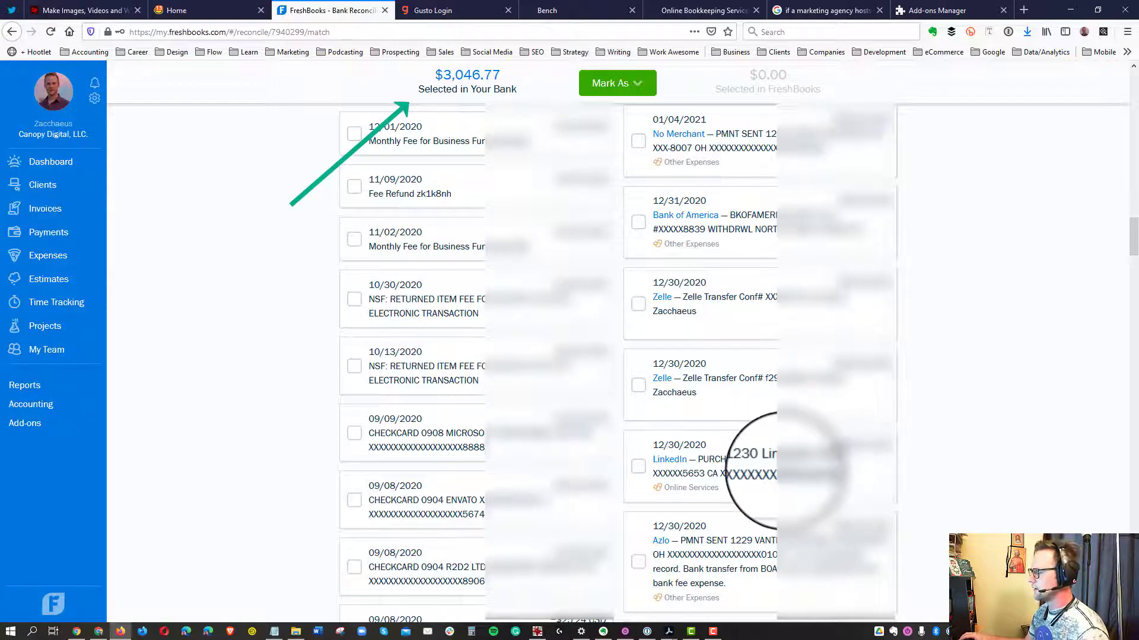
pyautogui.scroll(-1, 784, 471)
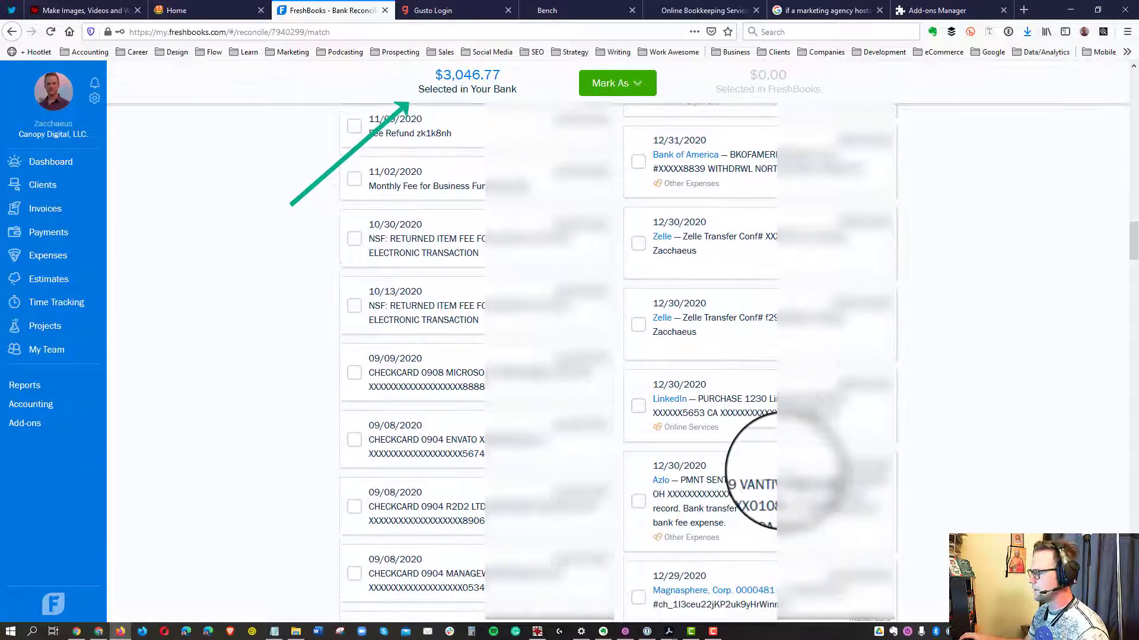
pyautogui.scroll(-1, 784, 470)
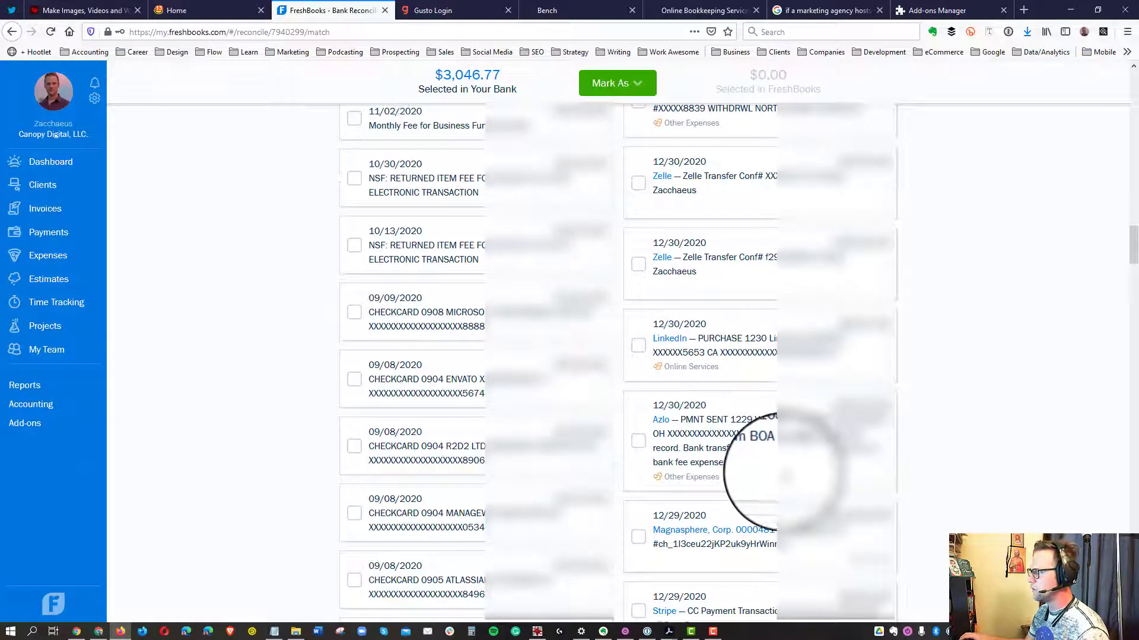
pyautogui.scroll(-4, 784, 471)
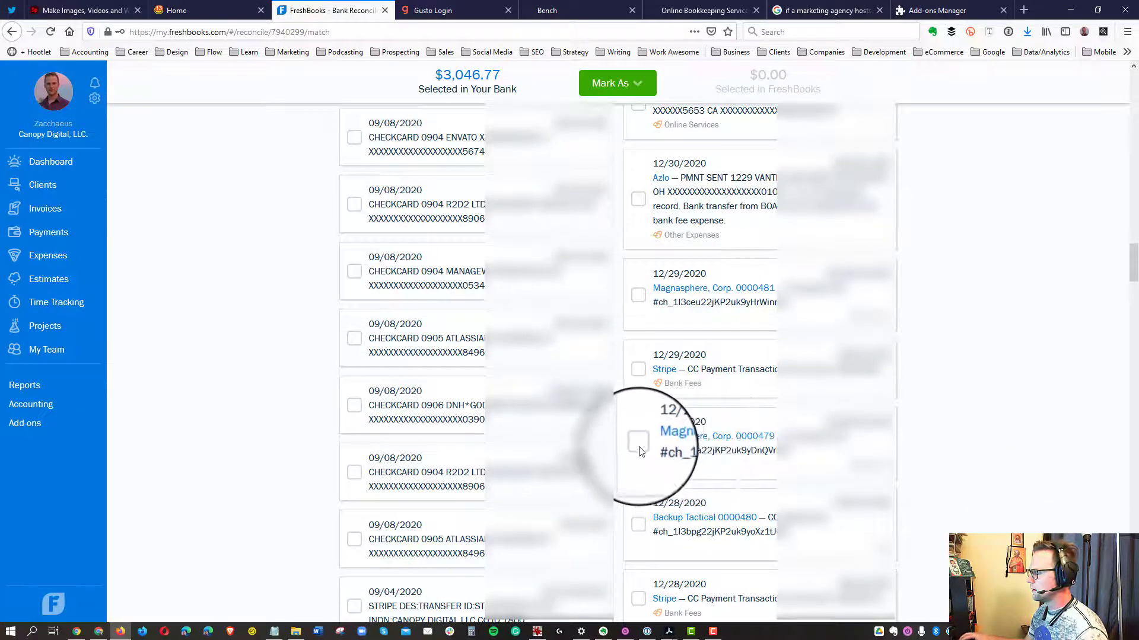
# Tick the Magnasphere, Corp. 0000479 and 0000481 entries, selecting $4,000.00 on the FreshBooks side
pyautogui.click(638, 443)
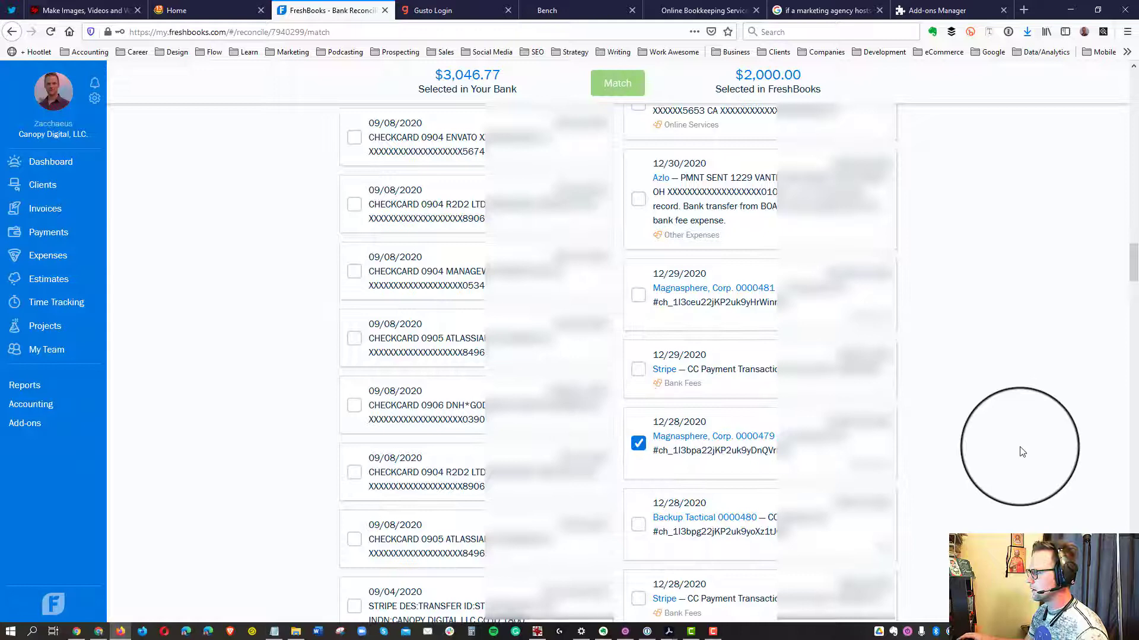
pyautogui.scroll(-1, 1026, 449)
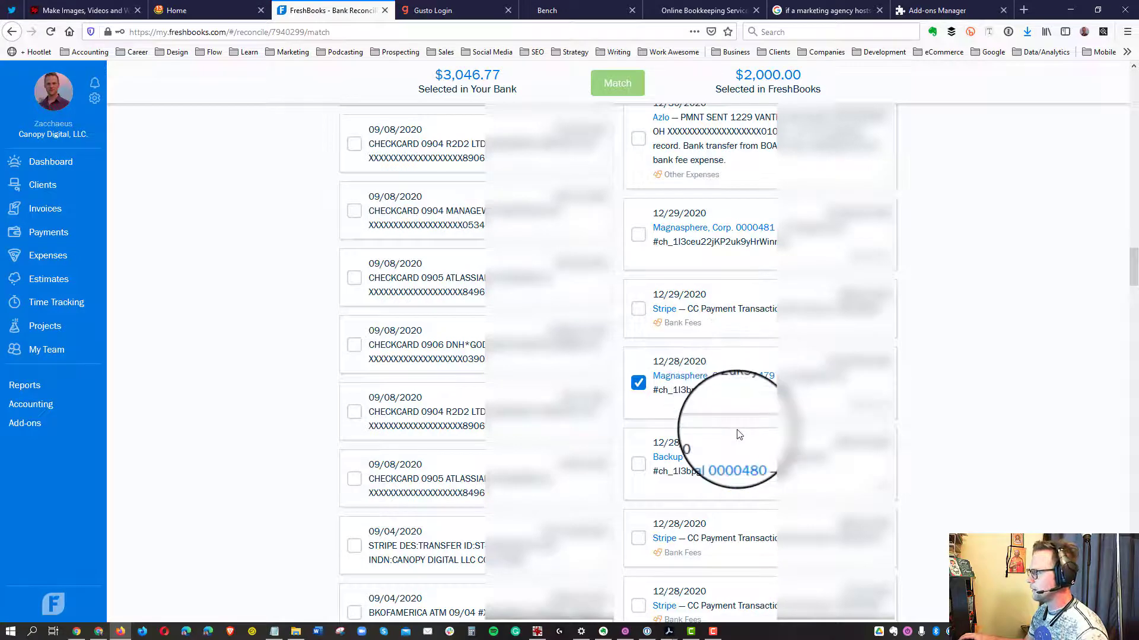
pyautogui.click(639, 236)
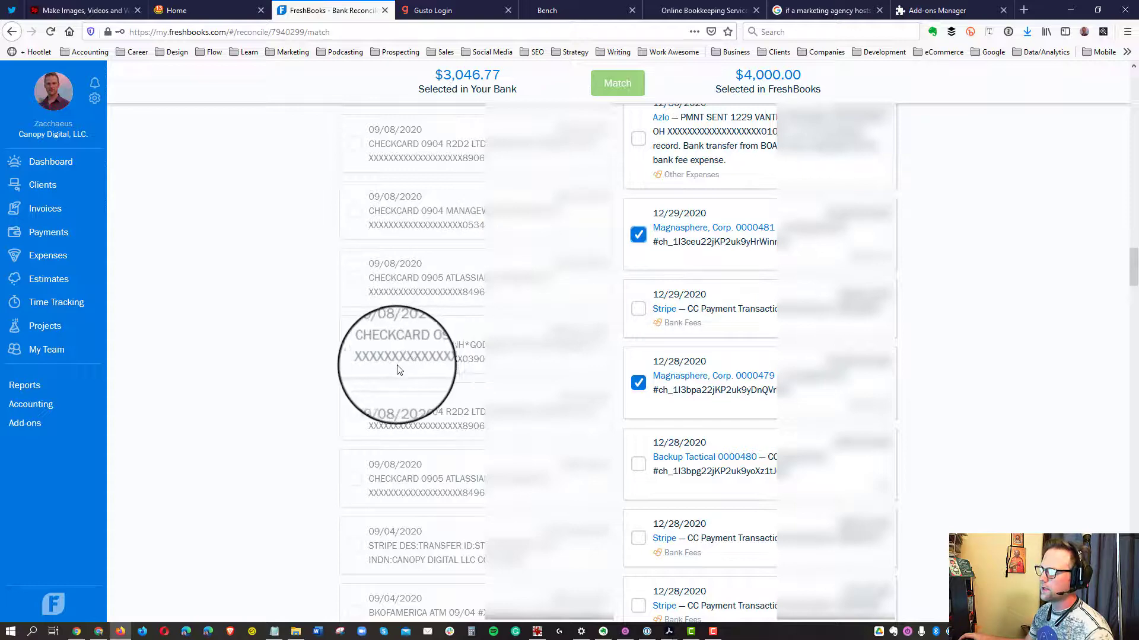
pyautogui.scroll(2, 397, 370)
pyautogui.scroll(4, 397, 370)
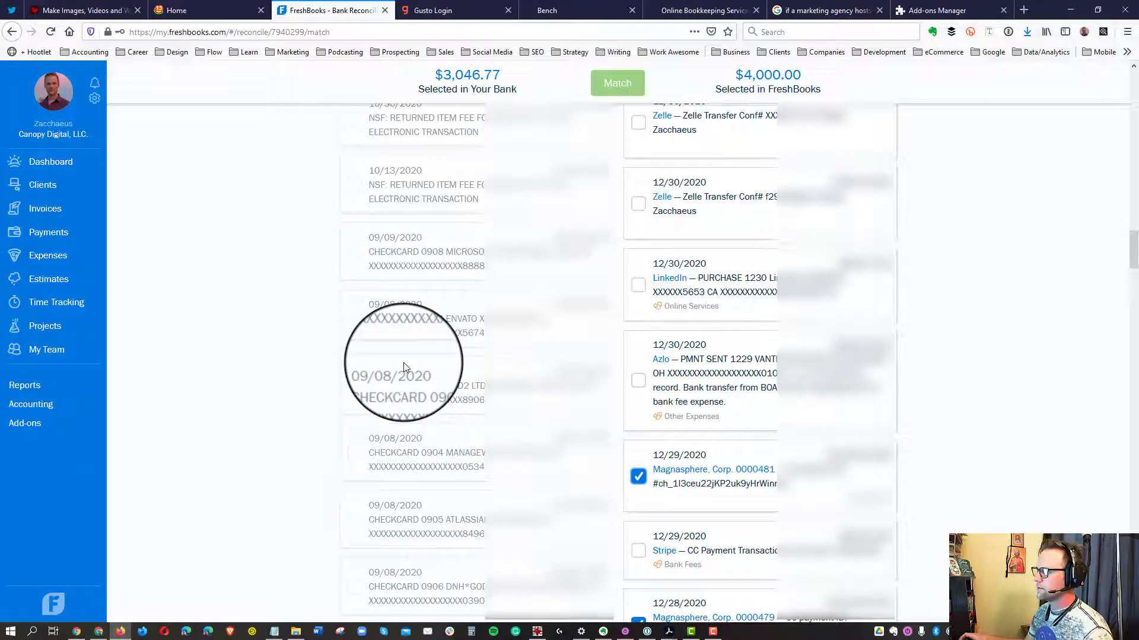
pyautogui.scroll(1, 403, 367)
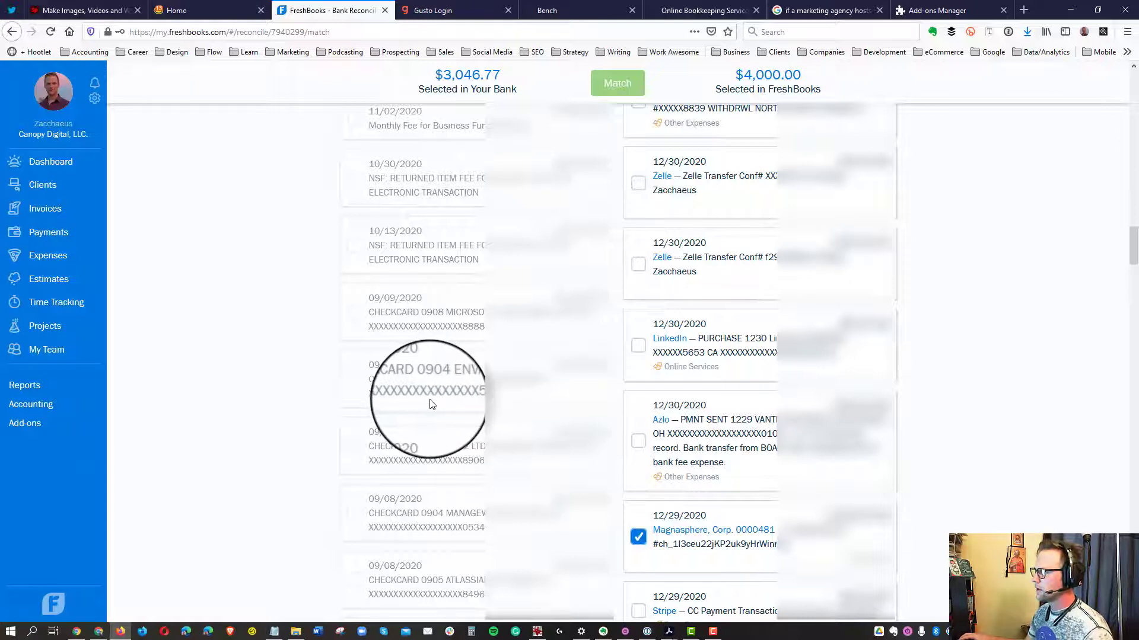
pyautogui.scroll(4, 431, 404)
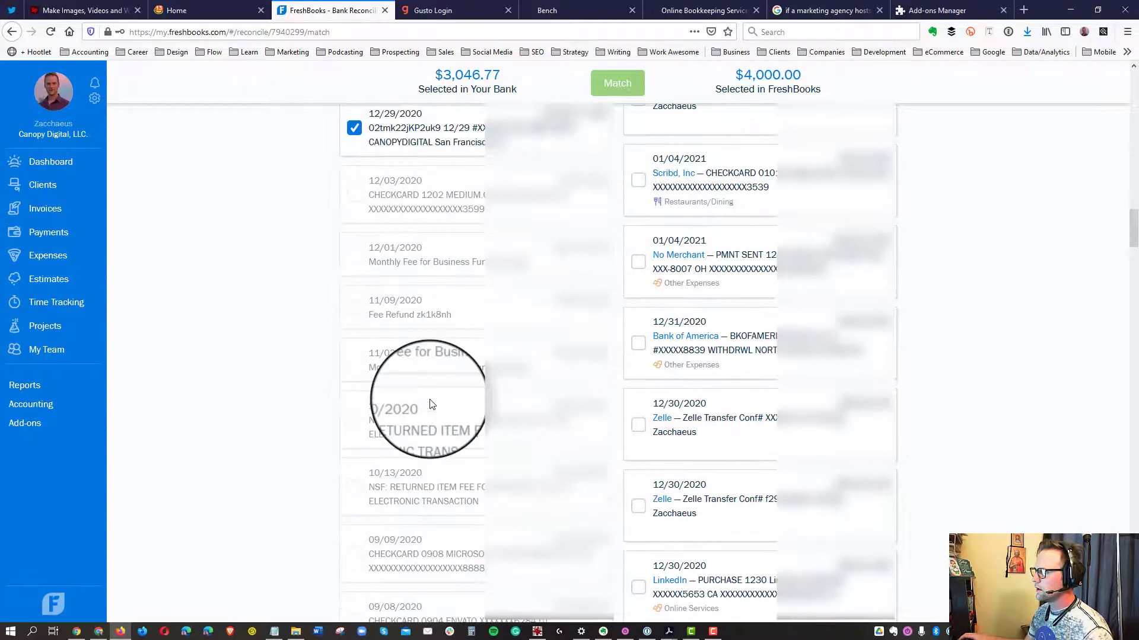
pyautogui.scroll(-8, 431, 404)
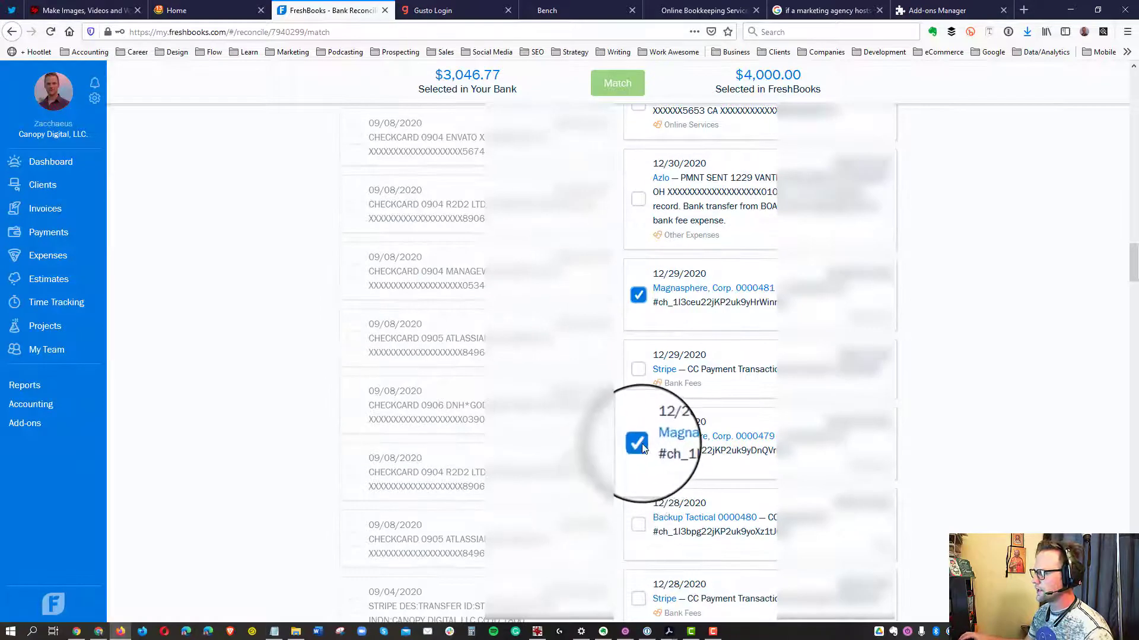
# Untick the Magnasphere, Corp. 0000479 and 0000481 entries, leaving $0.00 selected in FreshBooks
pyautogui.click(638, 443)
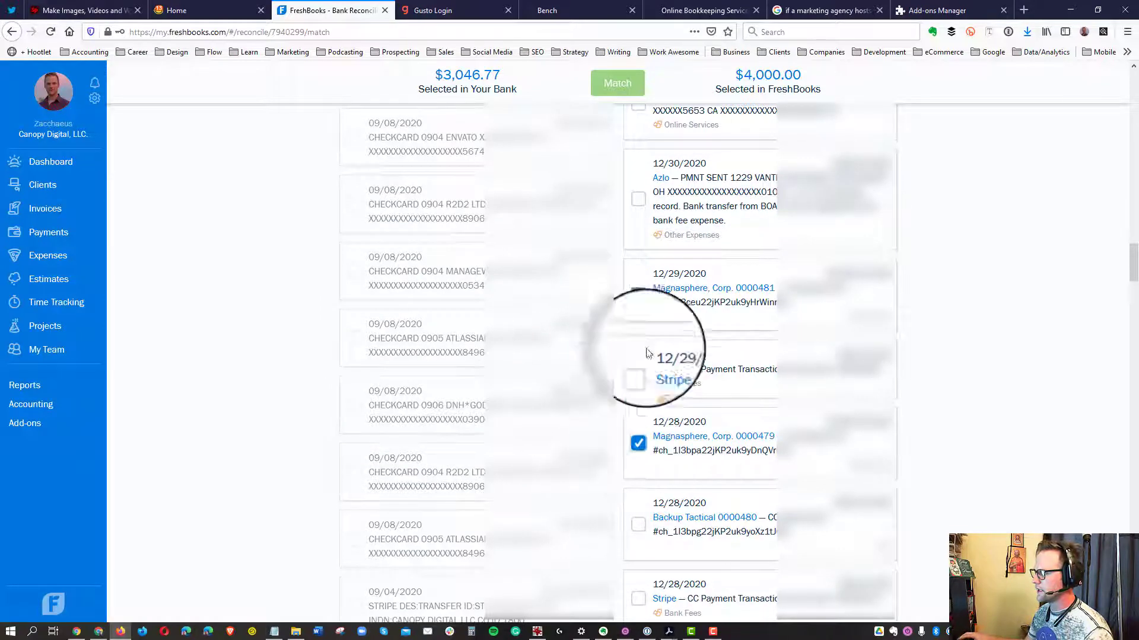
pyautogui.click(638, 294)
pyautogui.scroll(3, 322, 395)
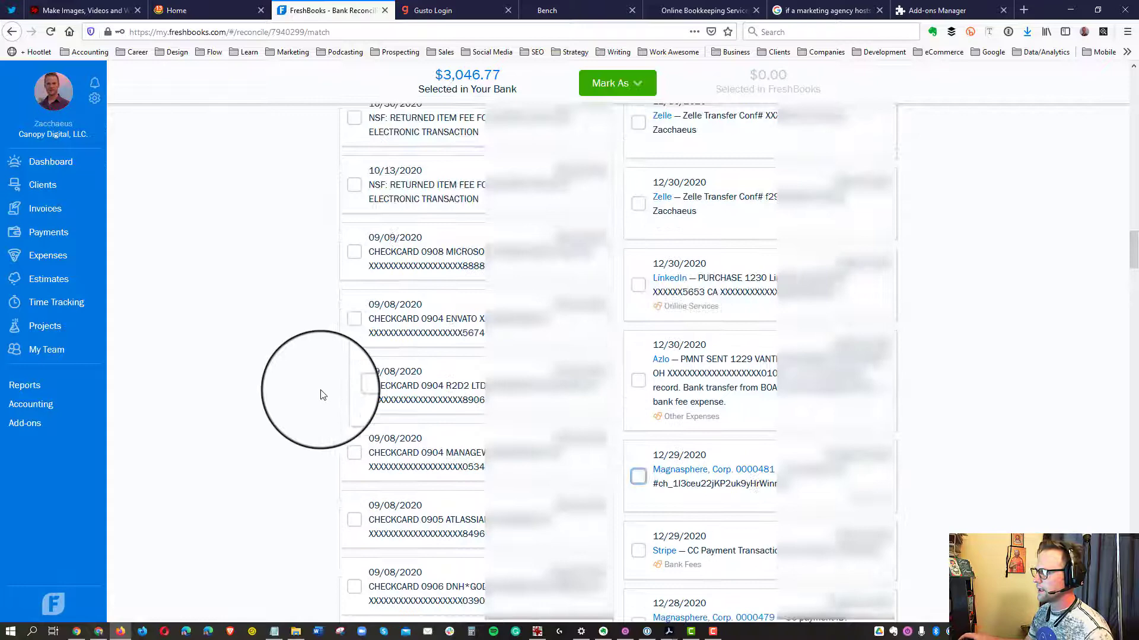
pyautogui.scroll(8, 322, 394)
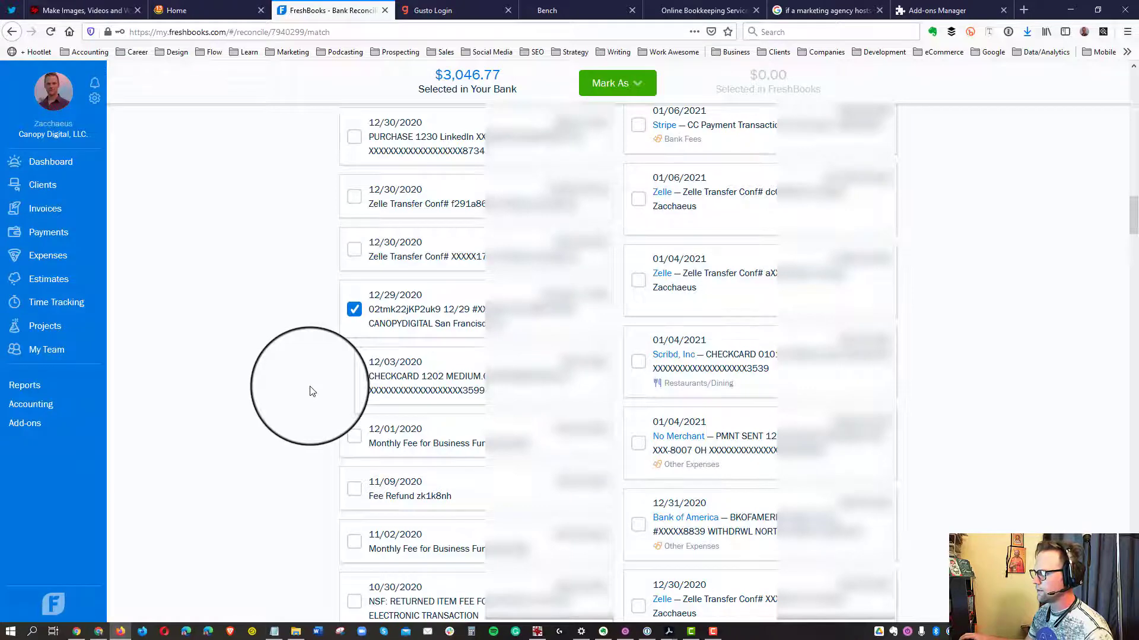
# Add the 09/04 STRIPE DES:TRANSFER row, raising the bank-side total to $5,325.25
pyautogui.scroll(-1, 313, 391)
pyautogui.scroll(-6, 313, 391)
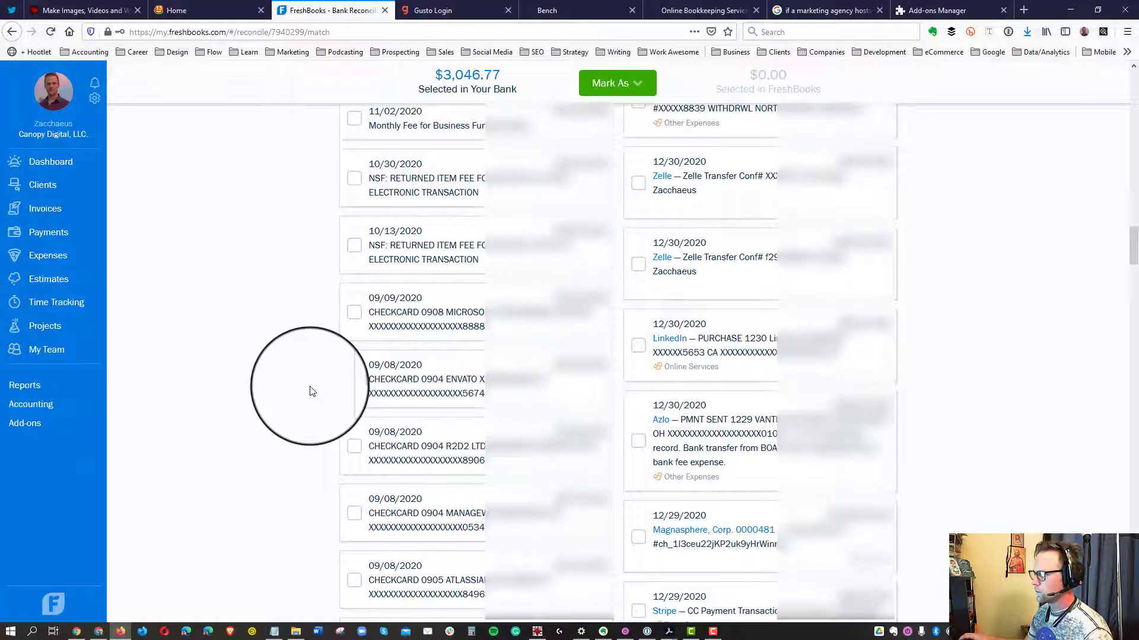
pyautogui.scroll(-2, 312, 392)
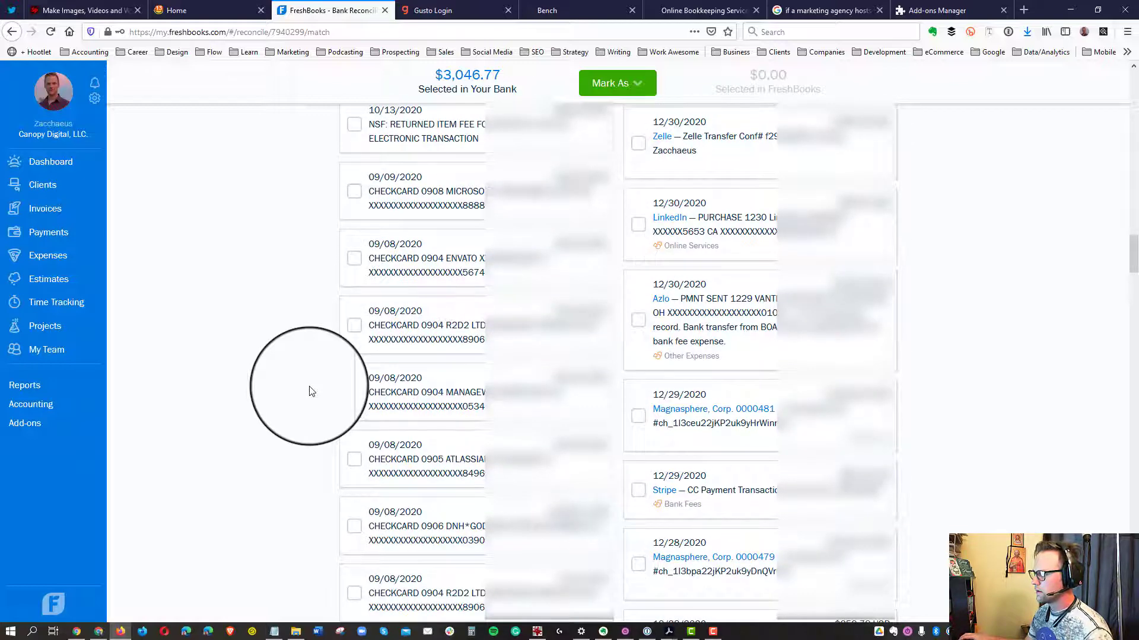
pyautogui.scroll(-2, 312, 392)
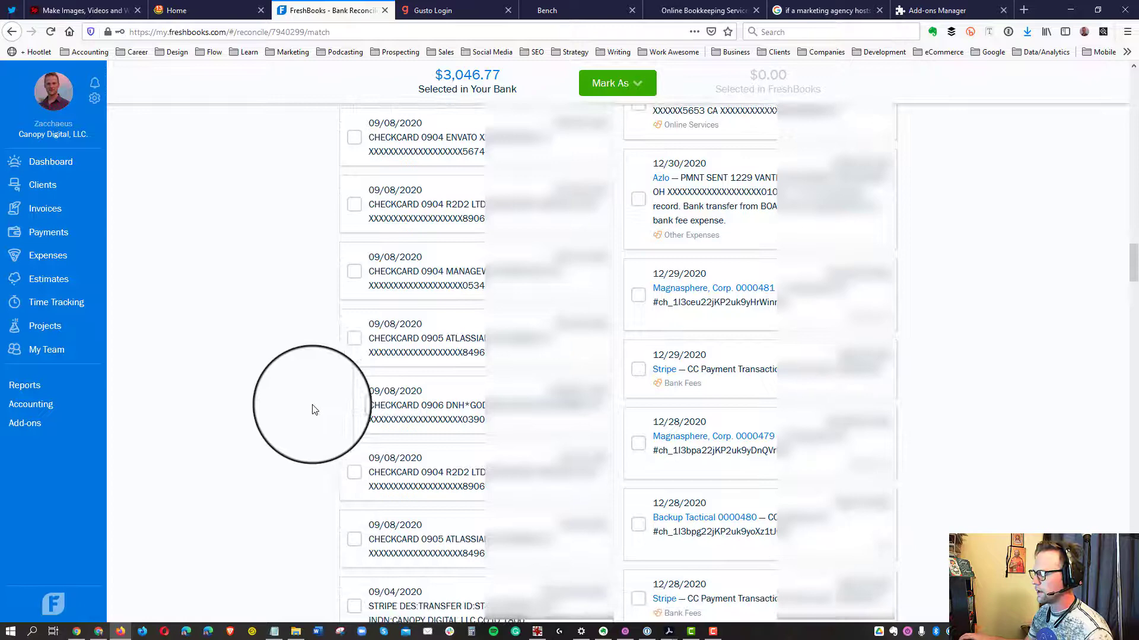
pyautogui.scroll(-2, 313, 392)
pyautogui.click(351, 491)
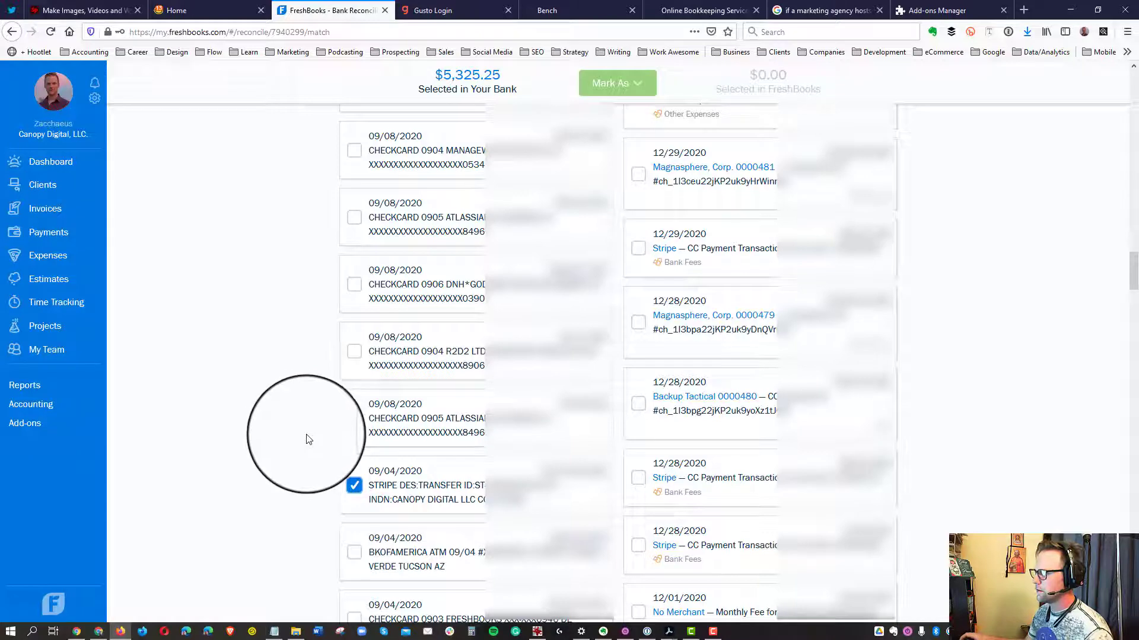
pyautogui.scroll(10, 306, 440)
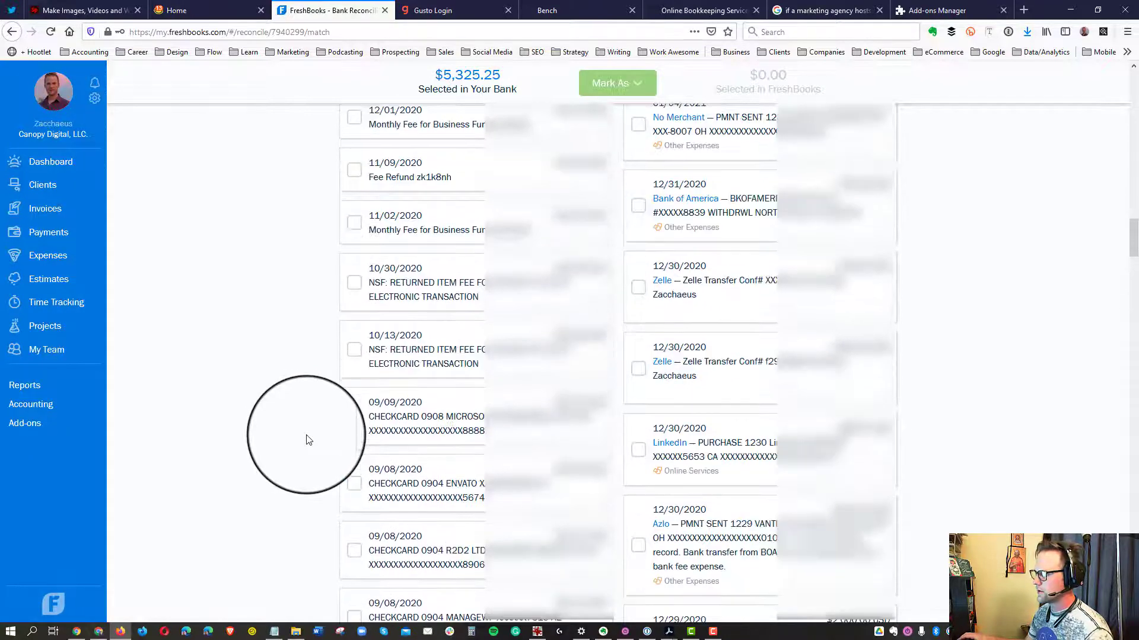
pyautogui.scroll(3, 307, 440)
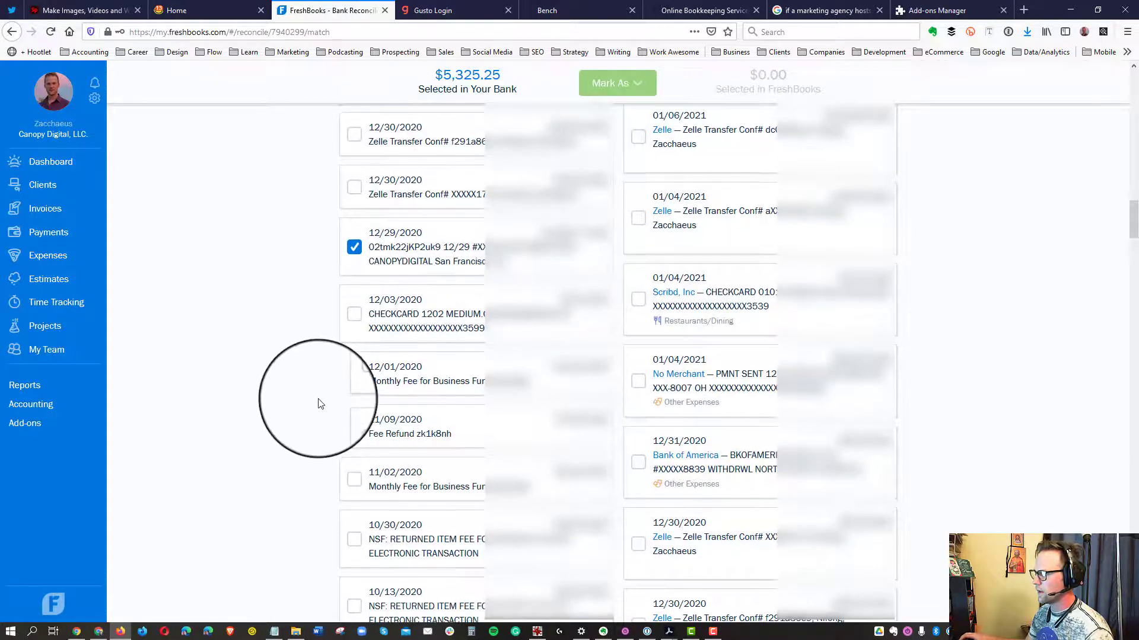
pyautogui.scroll(-10, 319, 402)
pyautogui.scroll(-3, 320, 402)
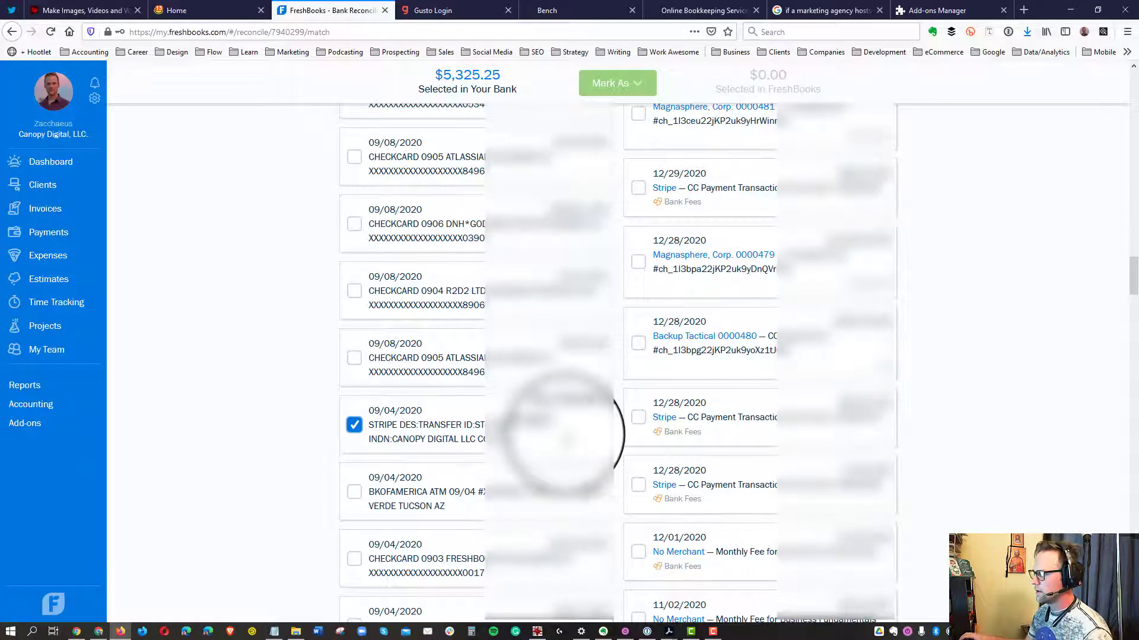
# Tick the 12/28 Backup Tactical 0000480 entry, selecting $259.78 on the FreshBooks side
pyautogui.click(658, 344)
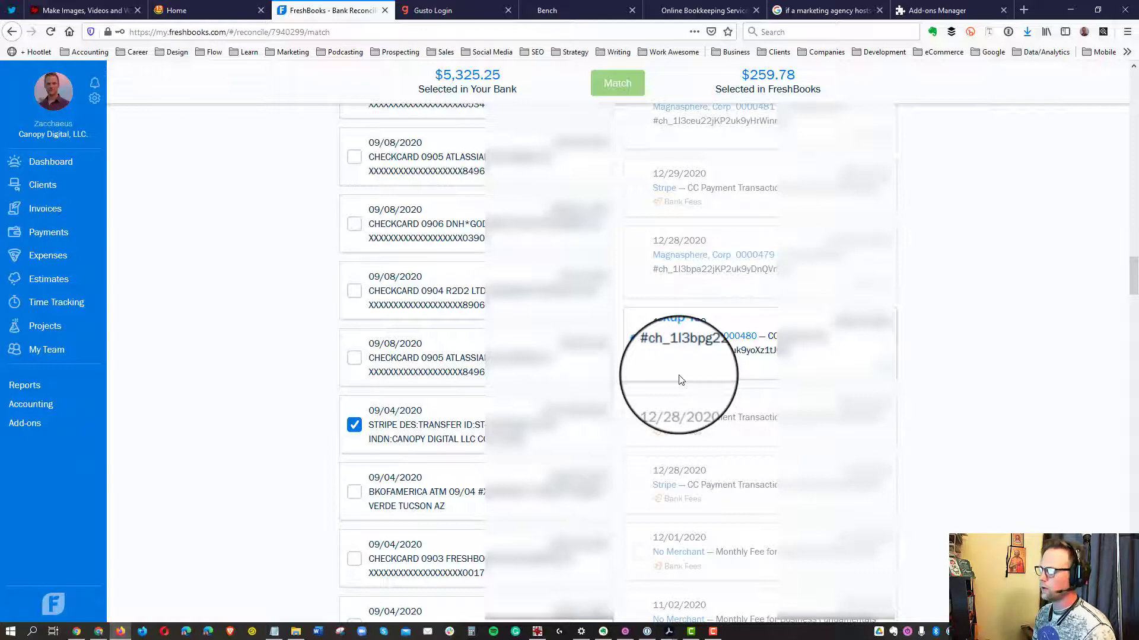
pyautogui.click(638, 343)
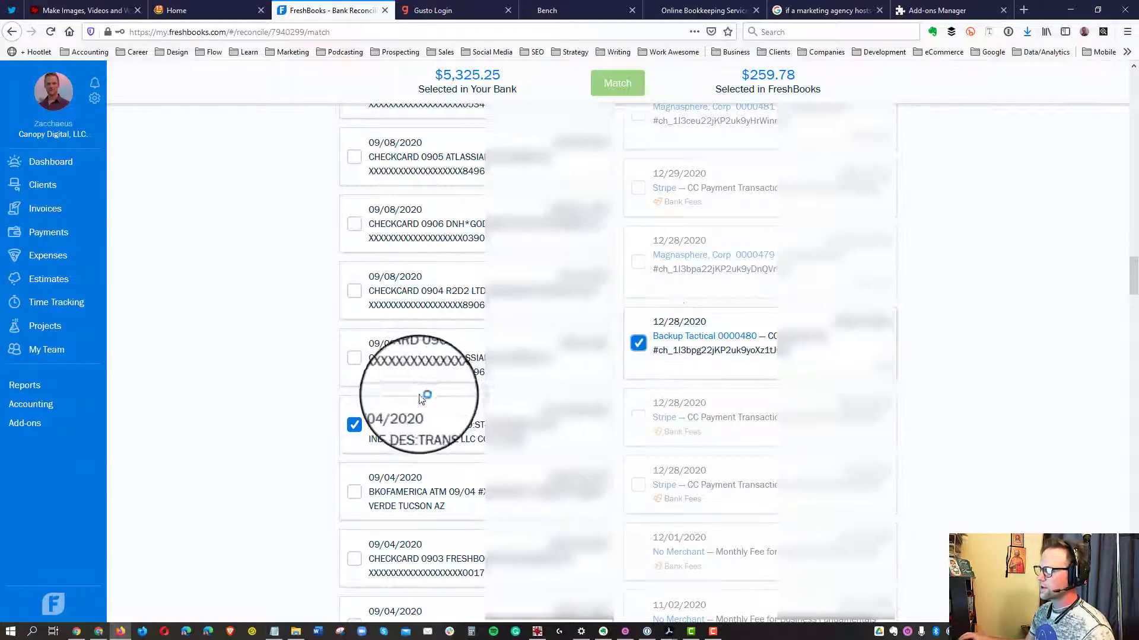
pyautogui.click(354, 425)
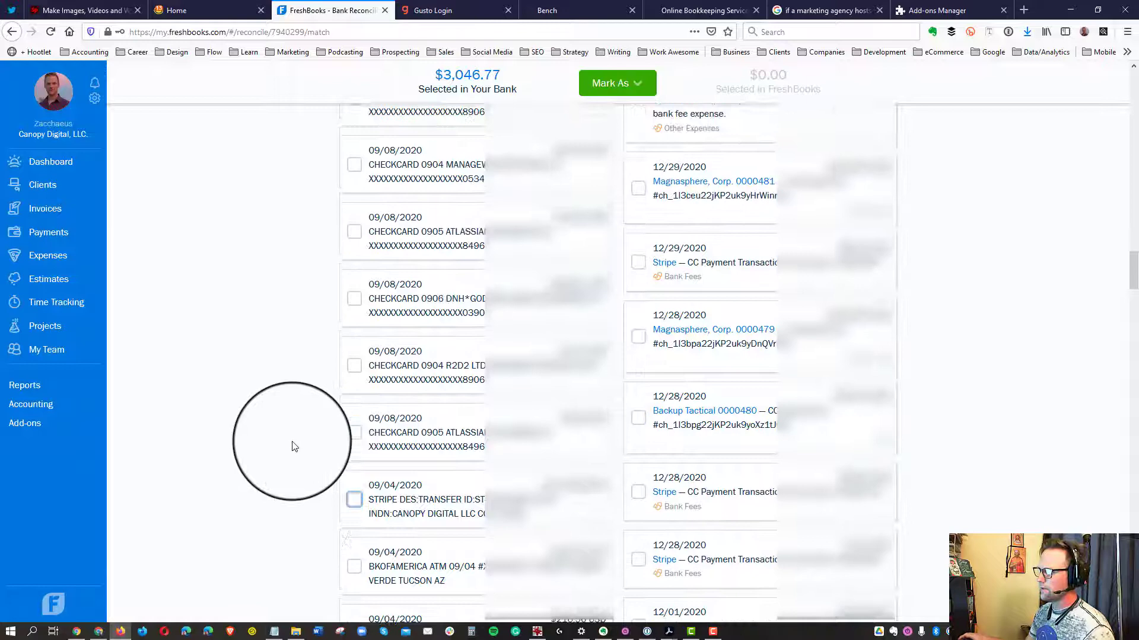
pyautogui.scroll(10, 295, 446)
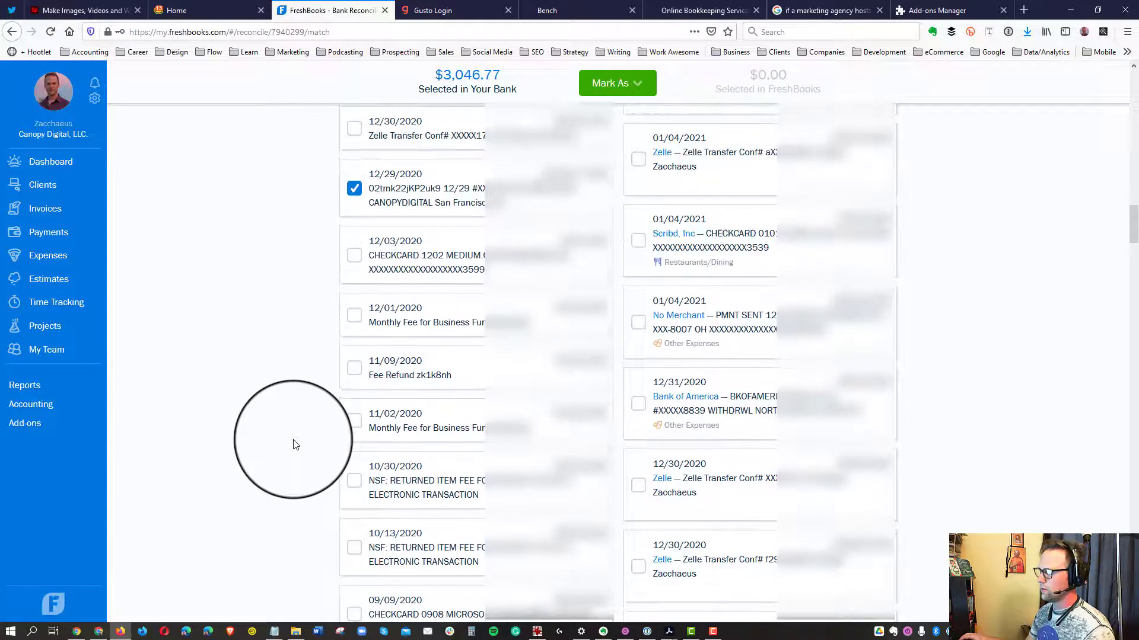
pyautogui.scroll(2, 295, 445)
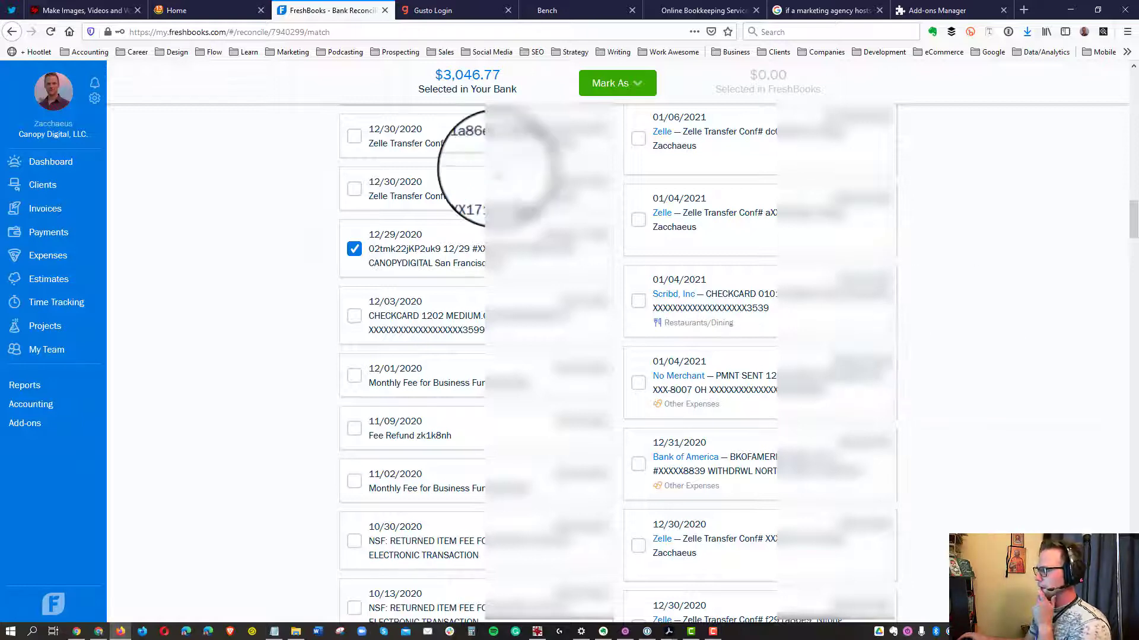
pyautogui.click(355, 249)
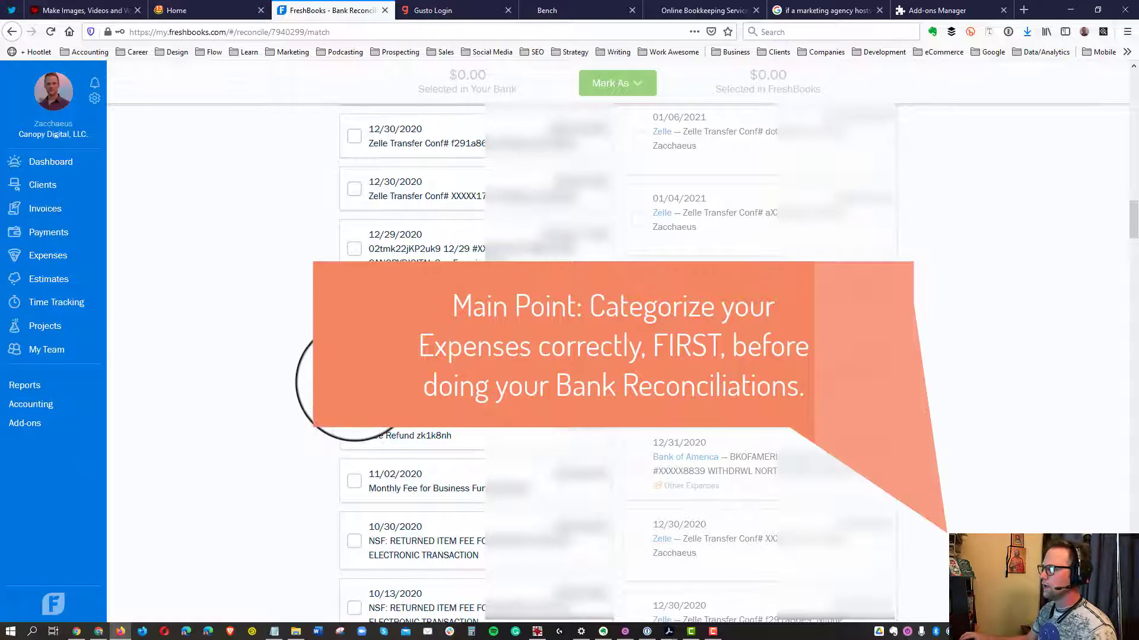
pyautogui.scroll(2, 276, 387)
pyautogui.scroll(2, 276, 386)
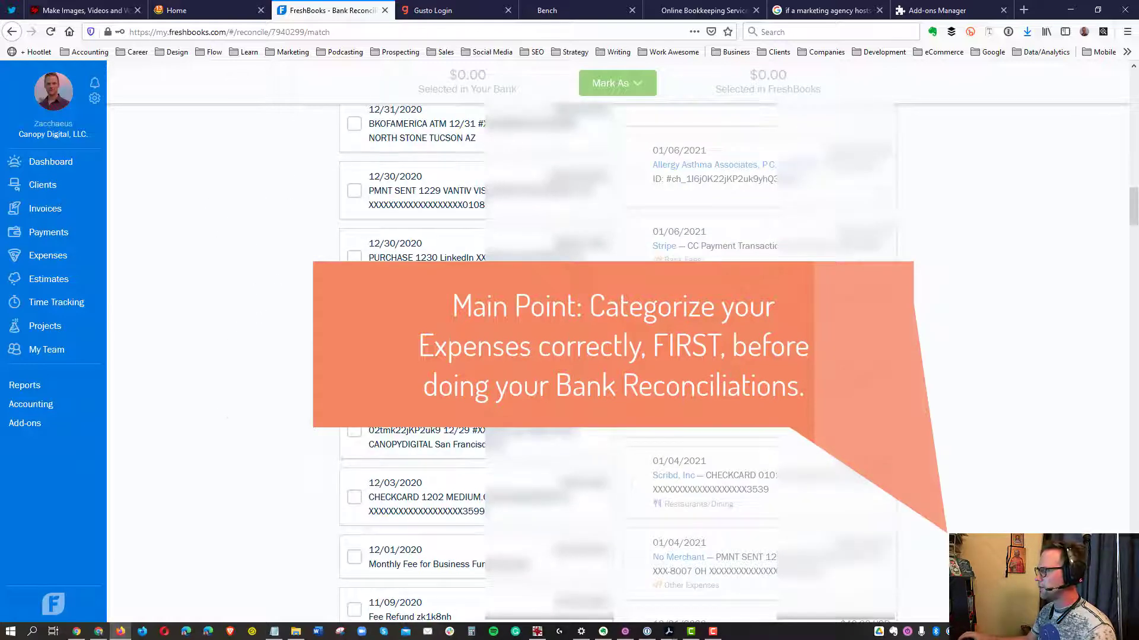
pyautogui.scroll(10, 749, 363)
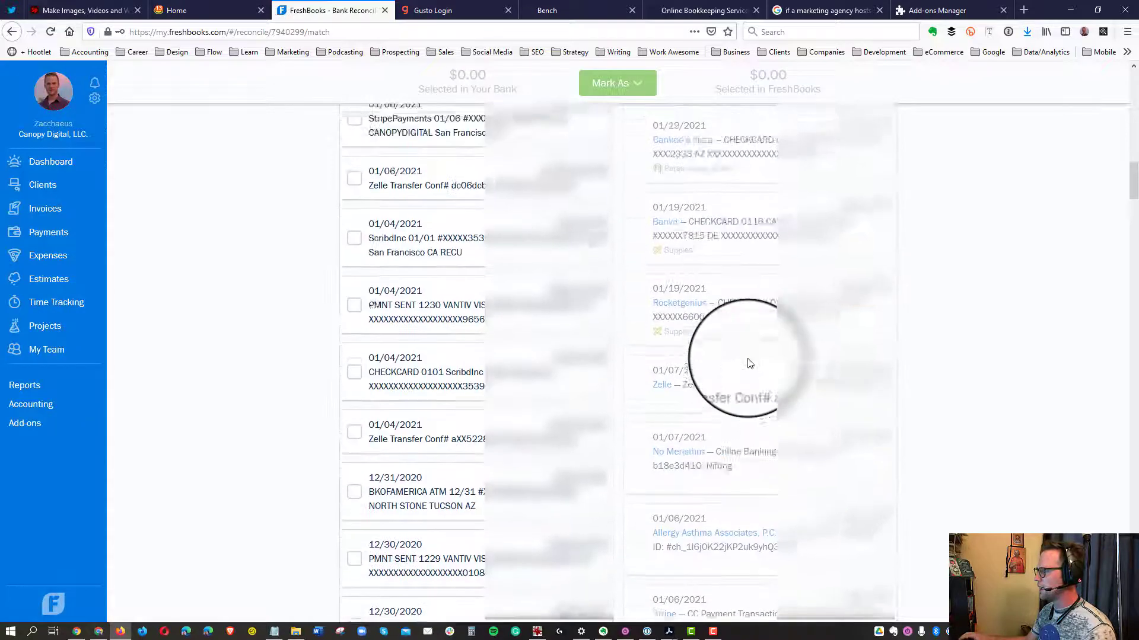
pyautogui.scroll(2, 749, 364)
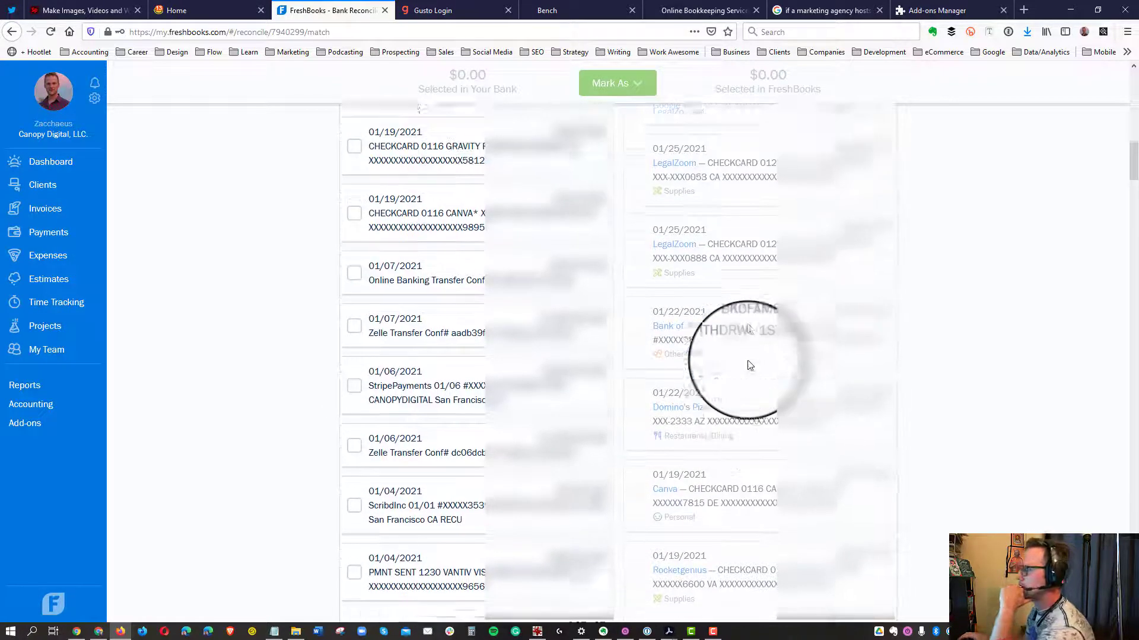
pyautogui.scroll(2, 749, 364)
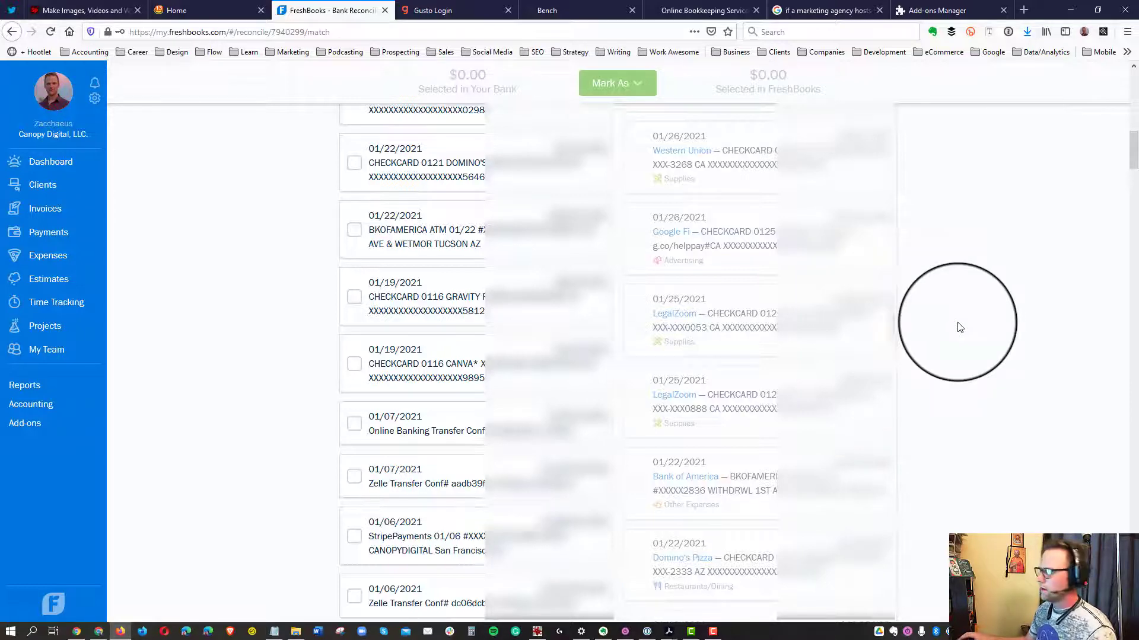
pyautogui.scroll(4, 268, 315)
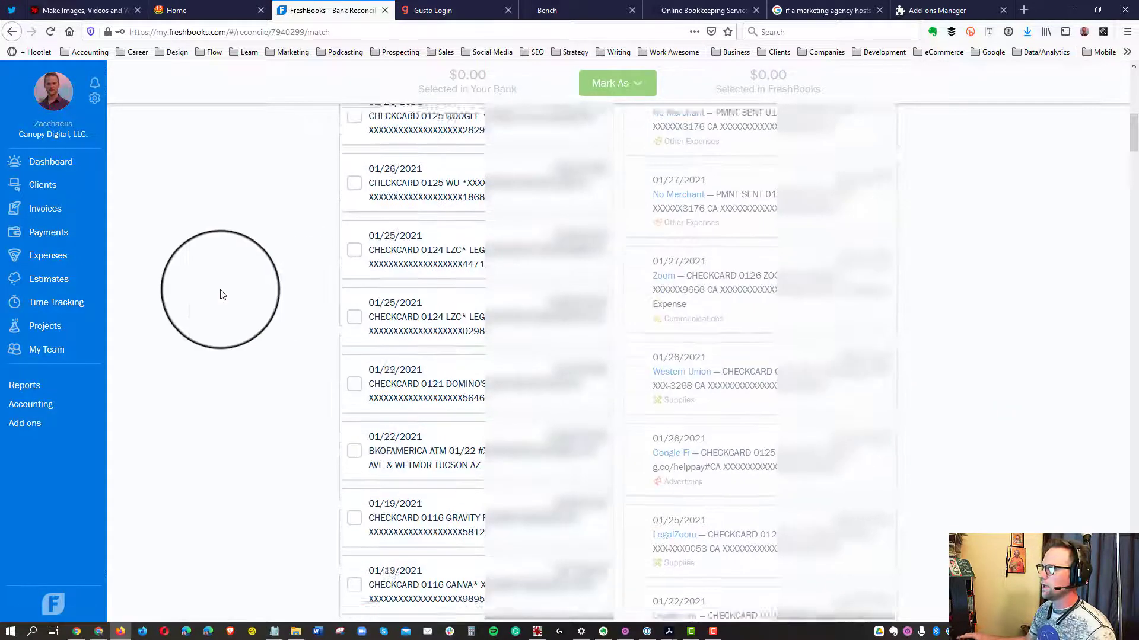
pyautogui.scroll(11, 268, 325)
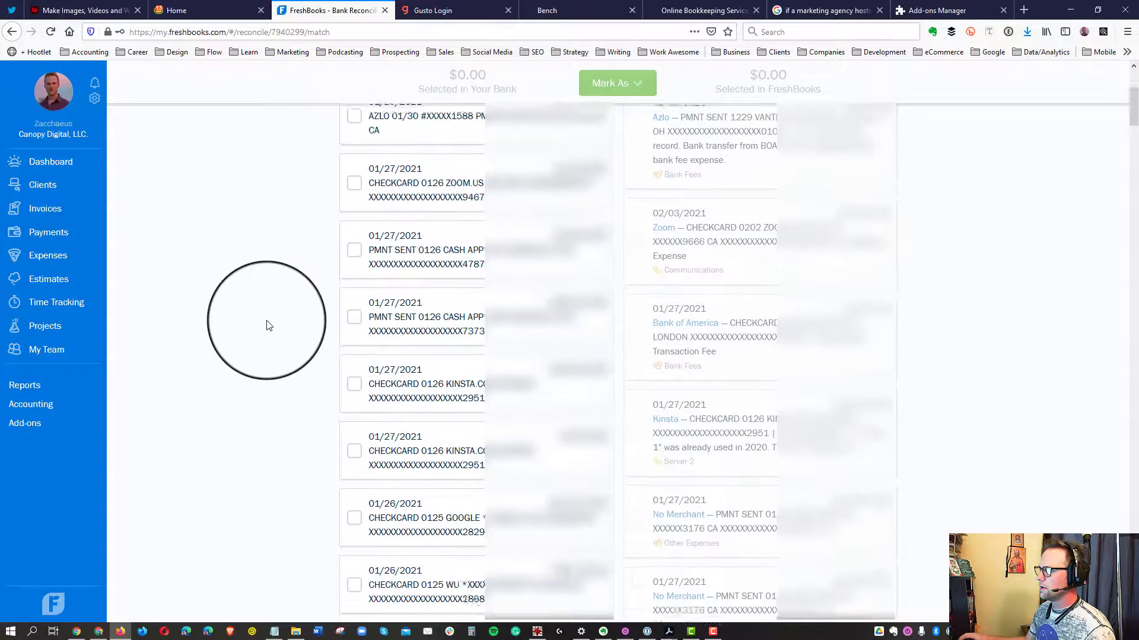
pyautogui.scroll(-8, 268, 324)
pyautogui.scroll(-20, 268, 325)
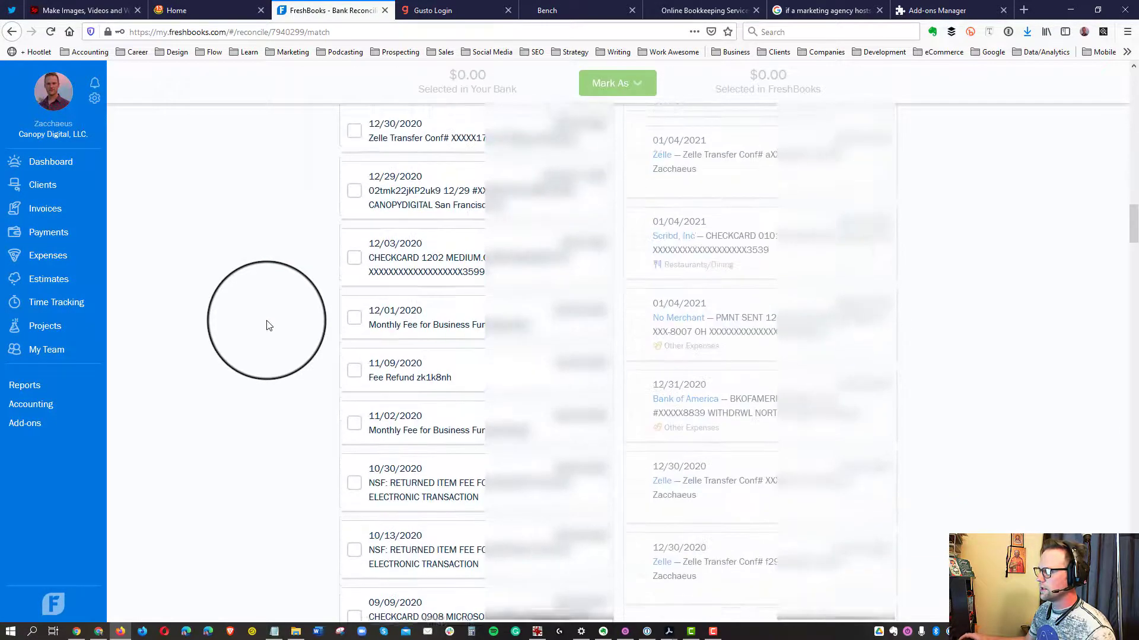
pyautogui.scroll(-10, 268, 325)
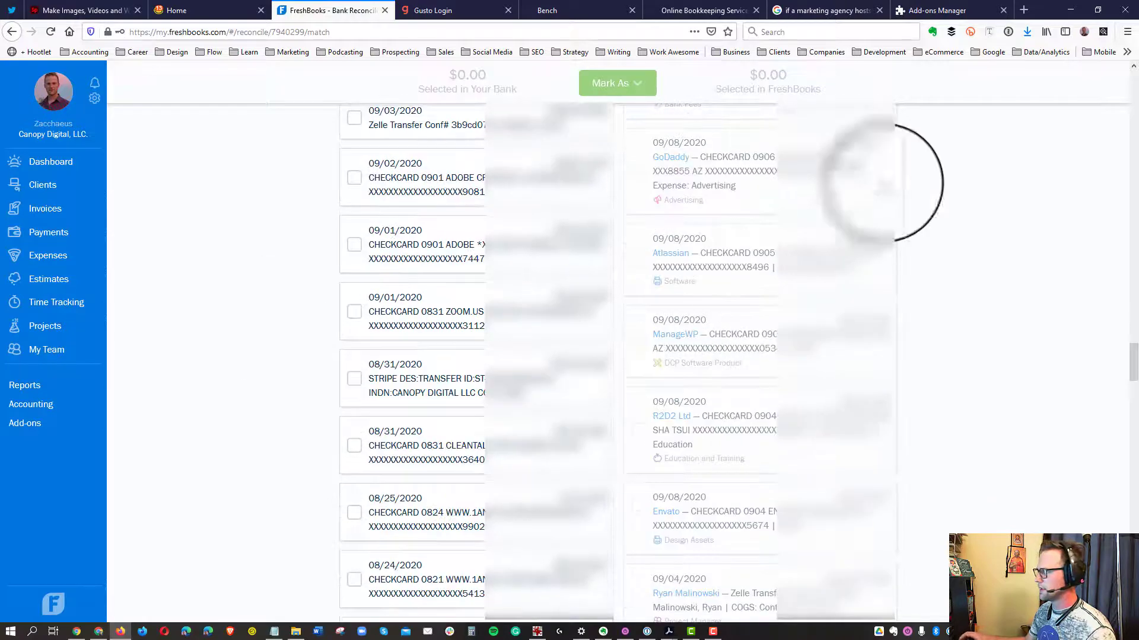
pyautogui.moveTo(1134, 379); pyautogui.dragTo(1134, 228)
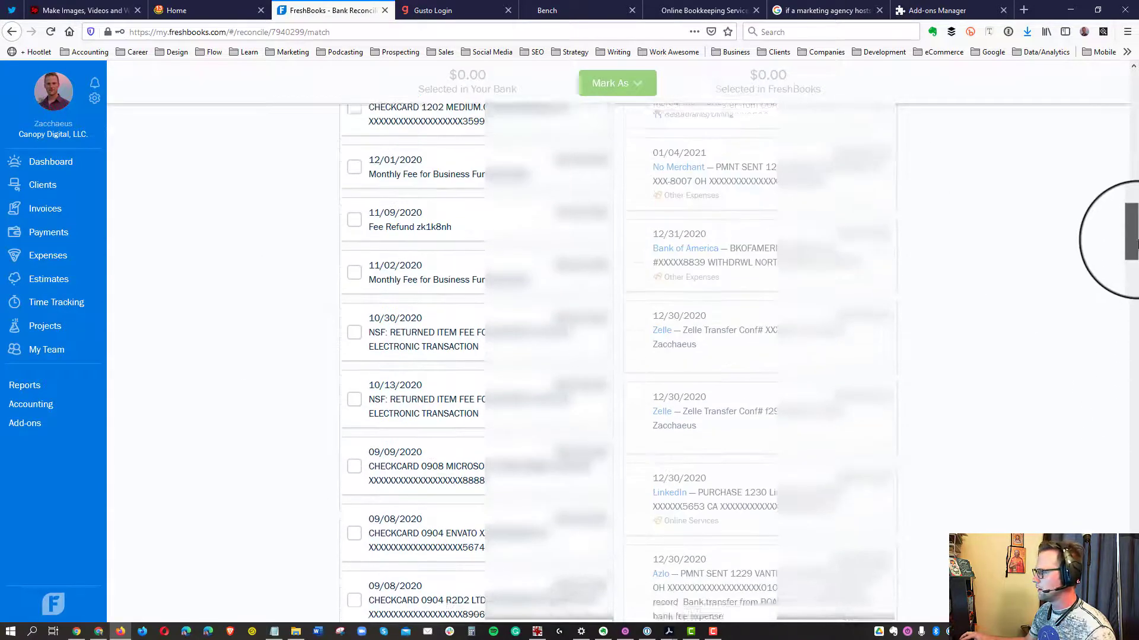
pyautogui.scroll(3, 984, 347)
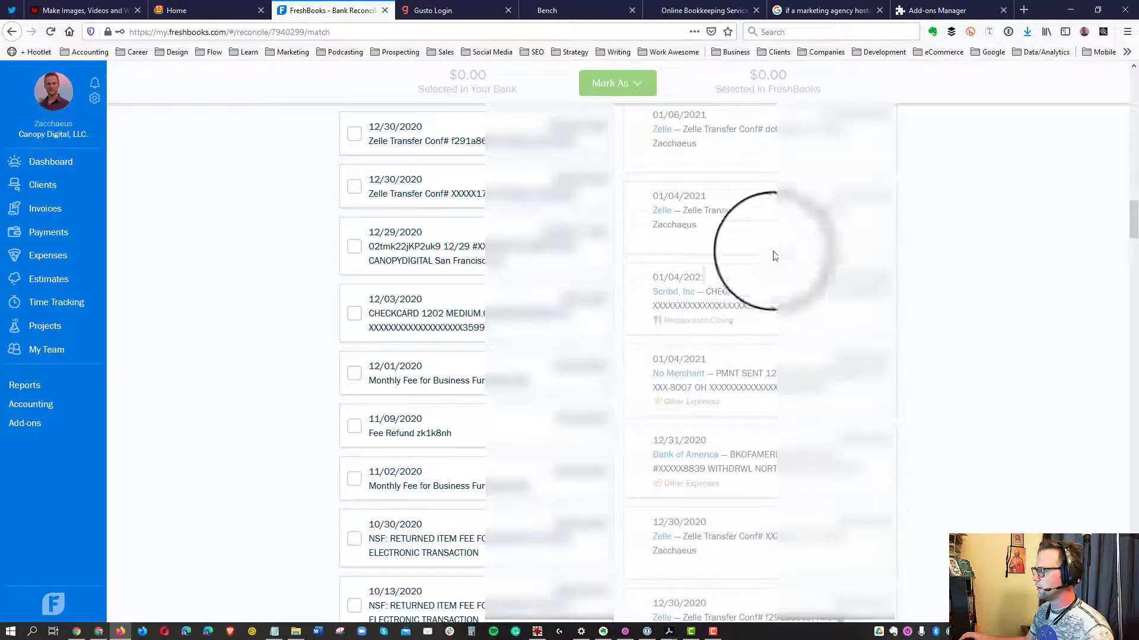
pyautogui.scroll(1, 771, 281)
pyautogui.scroll(8, 771, 281)
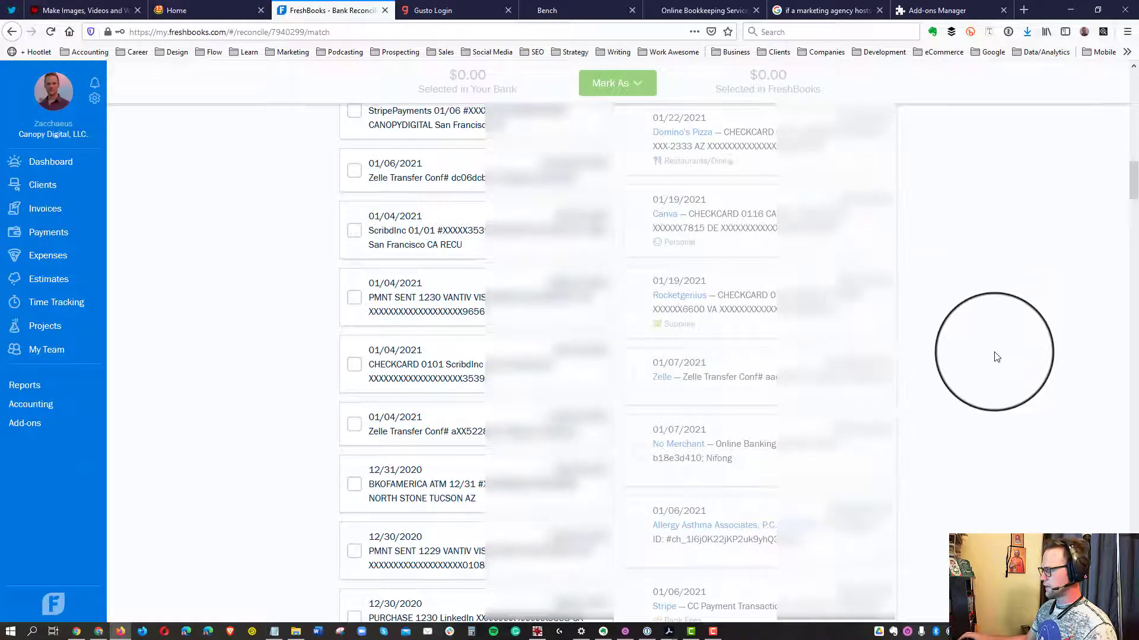
pyautogui.scroll(2, 980, 354)
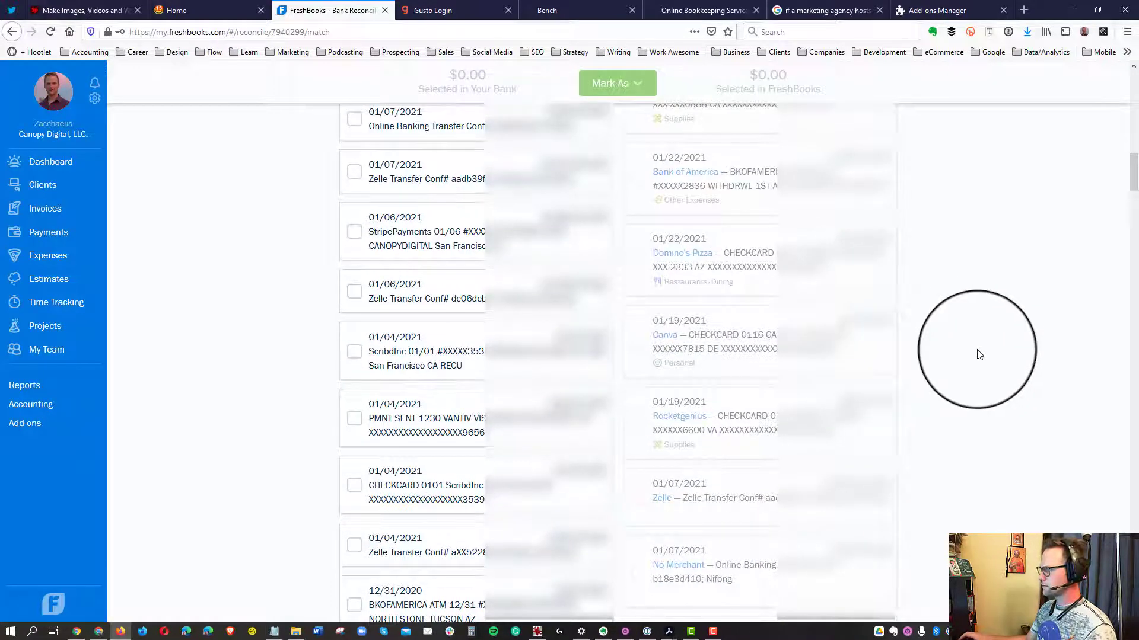
pyautogui.scroll(2, 980, 354)
pyautogui.scroll(1, 980, 354)
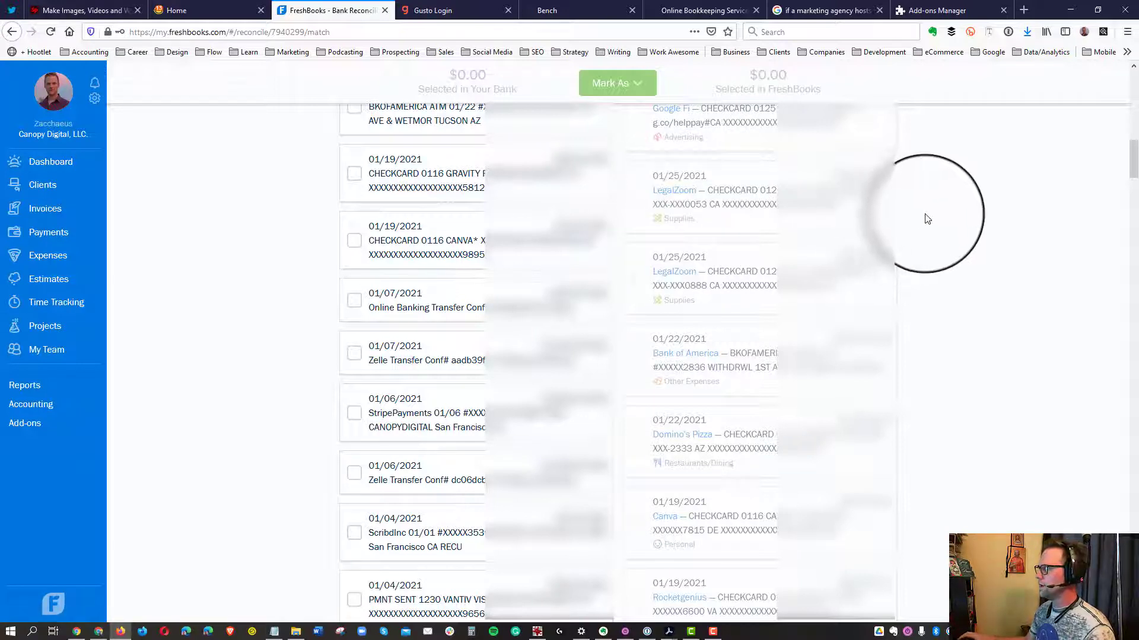
# Switch to the Expenses list showing the 02/05/2021 Azlo bank fee and 02/03/2021 Zoom charge
pyautogui.click(26, 257)
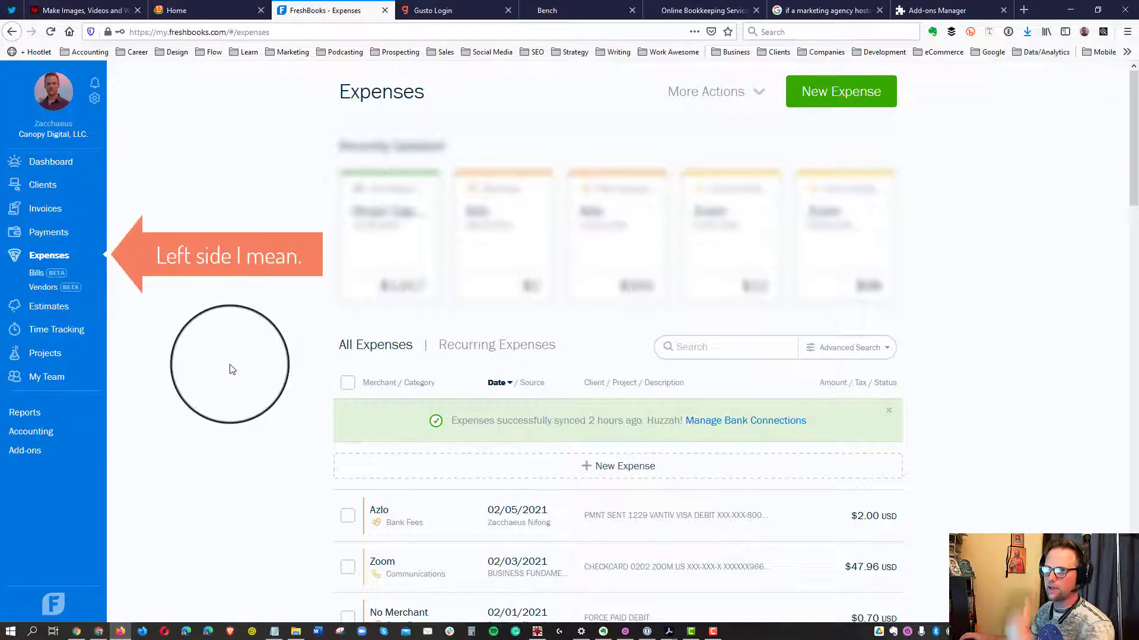
pyautogui.scroll(-2, 281, 400)
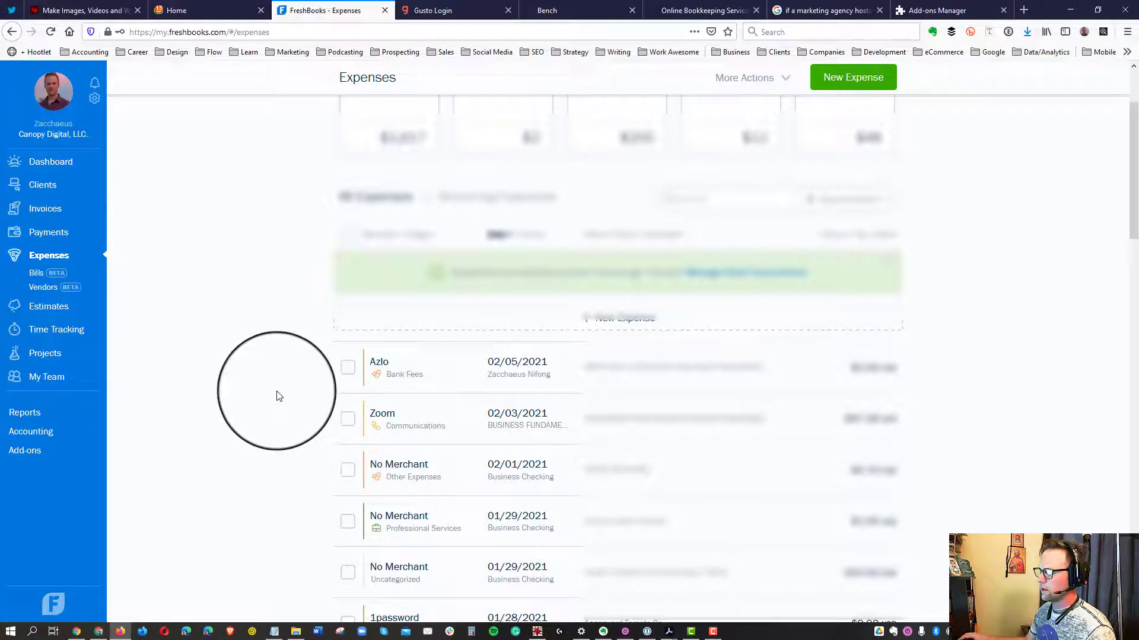
pyautogui.scroll(-2, 275, 396)
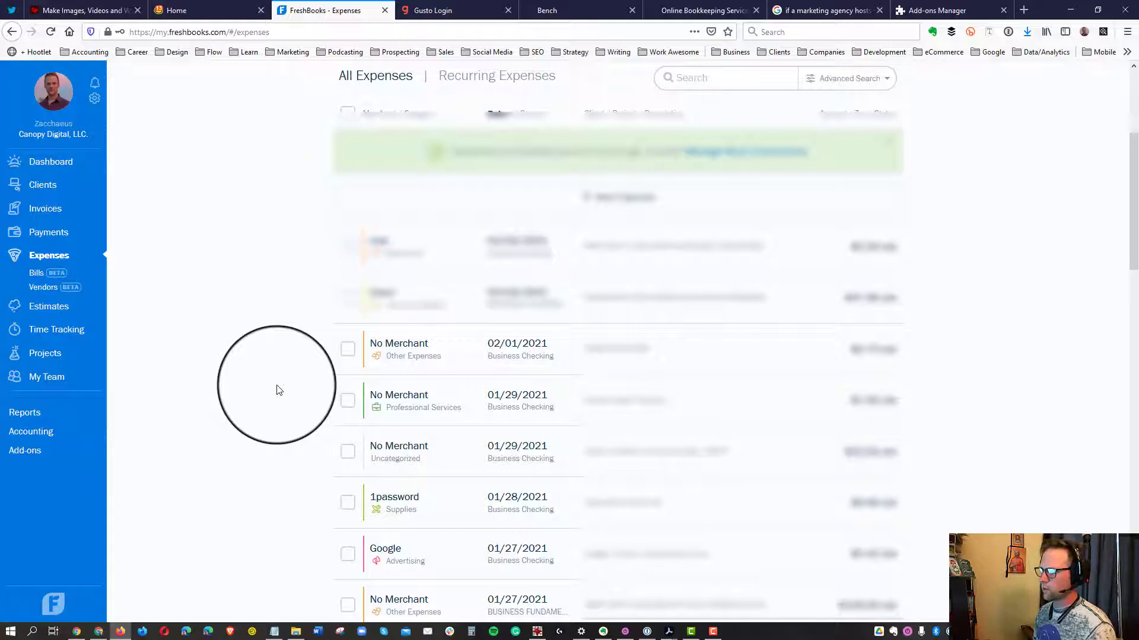
# Search the expenses for 'Server' and scan the results for the Kinsta expense
pyautogui.scroll(2, 276, 385)
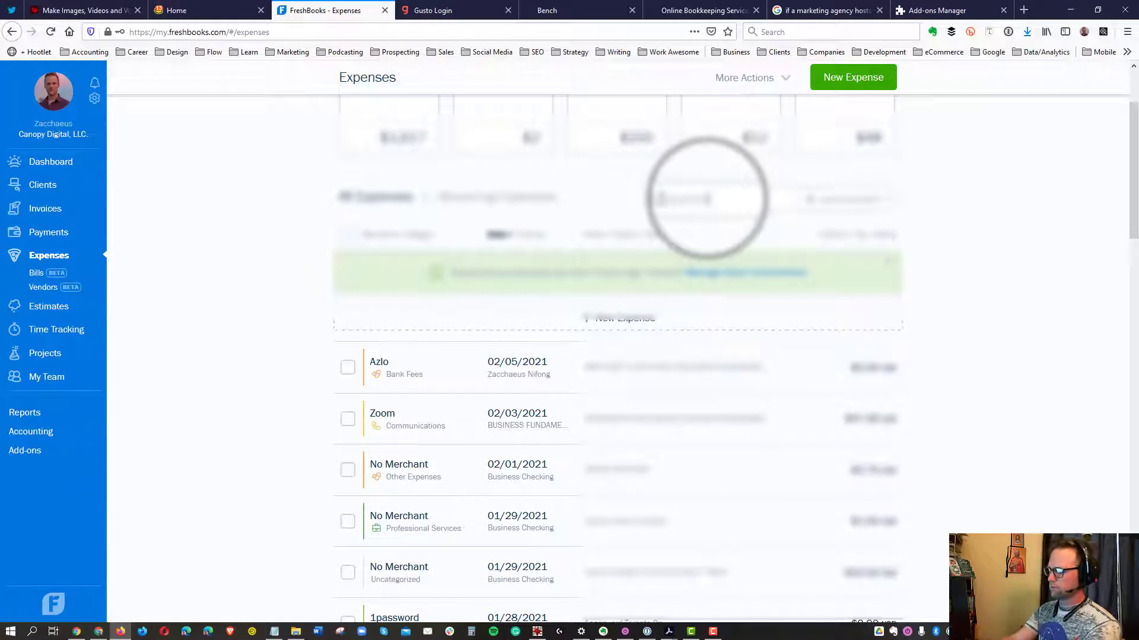
pyautogui.write('Server')
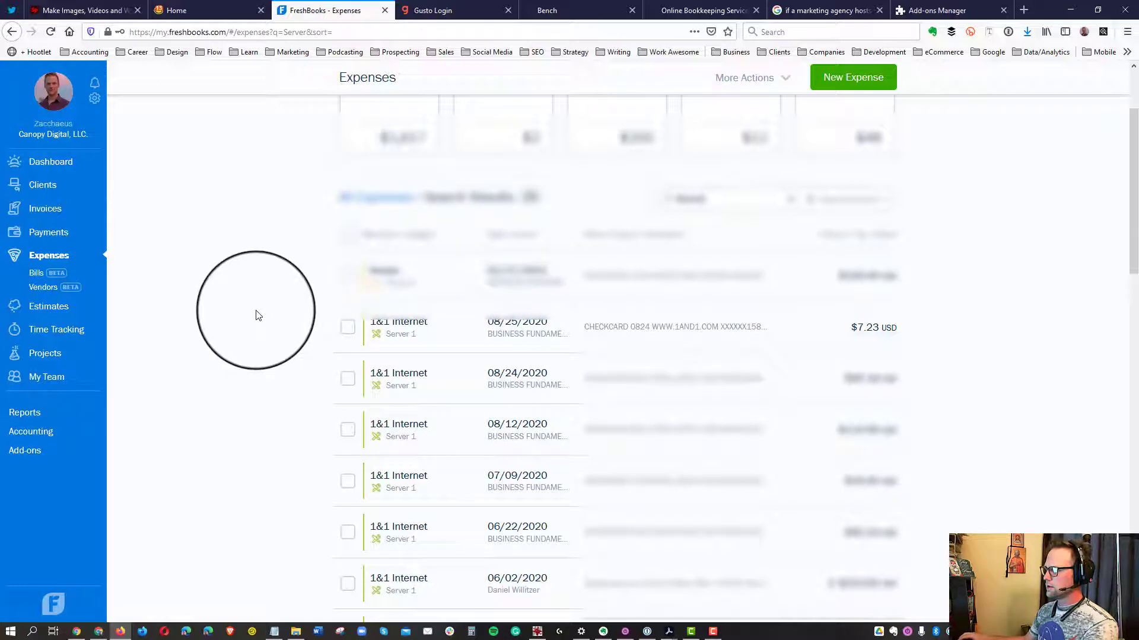
pyautogui.scroll(-2, 258, 315)
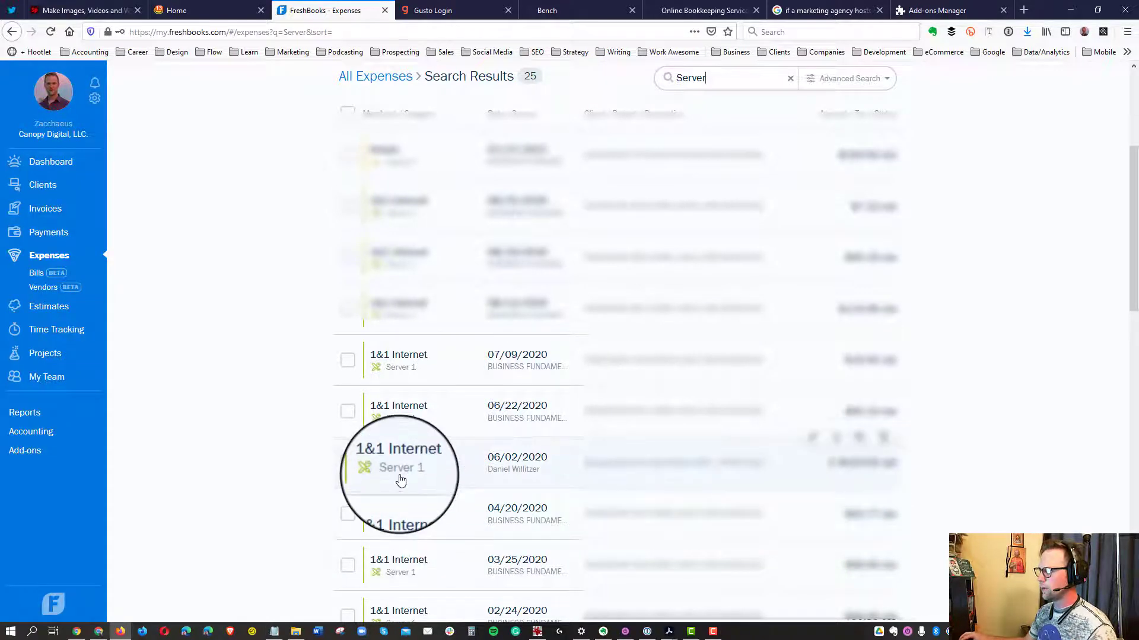
pyautogui.scroll(3, 285, 449)
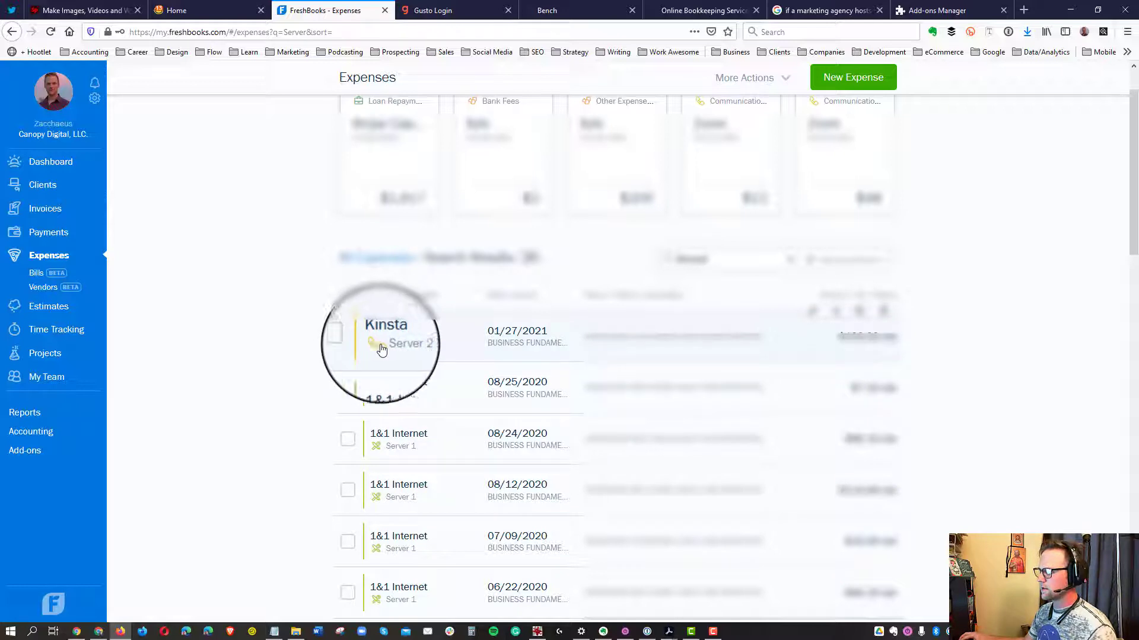
# Open the 01/27/2021 Kinsta expense inline and filter its category list by 'server'
pyautogui.click(653, 341)
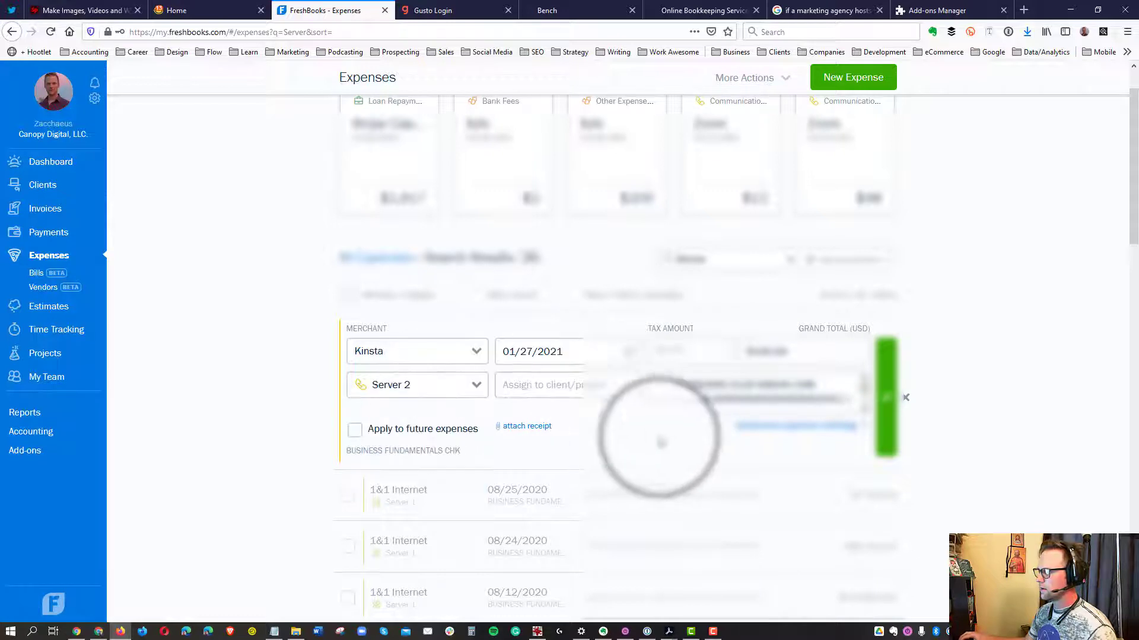
pyautogui.click(477, 389)
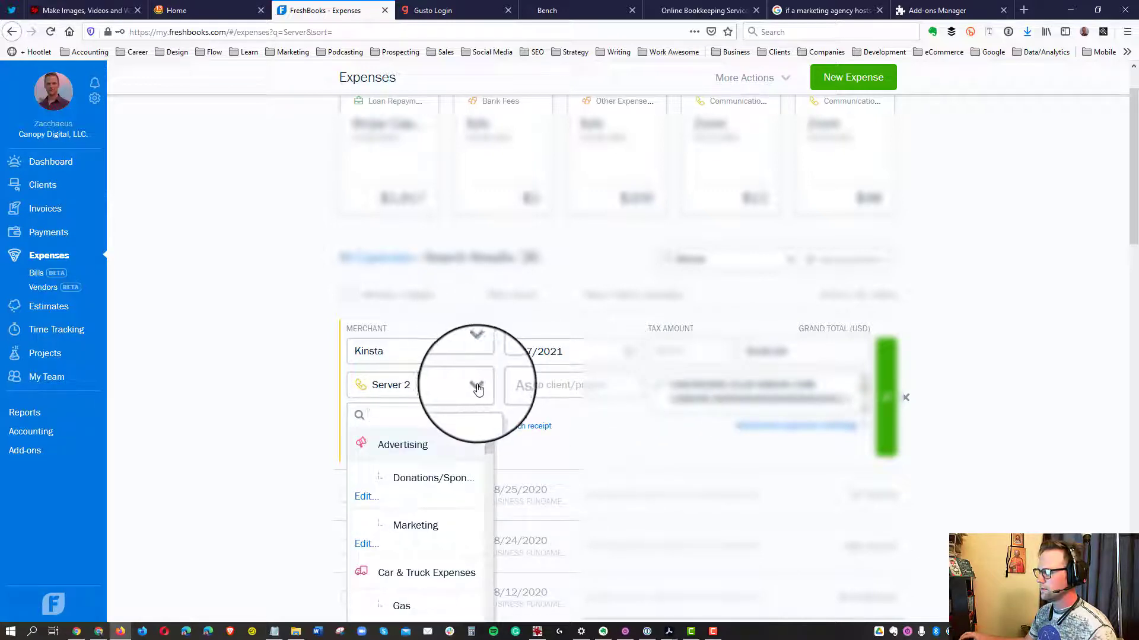
pyautogui.write('server')
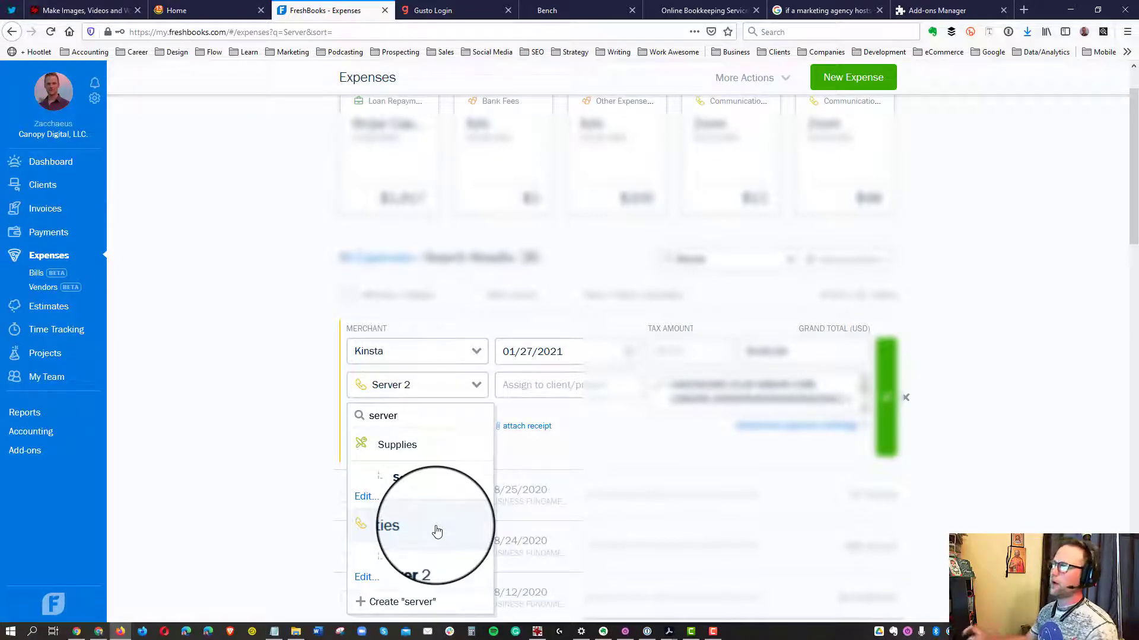
# Keep the Kinsta expense's category as Server 2 and close the edit form
pyautogui.click(307, 172)
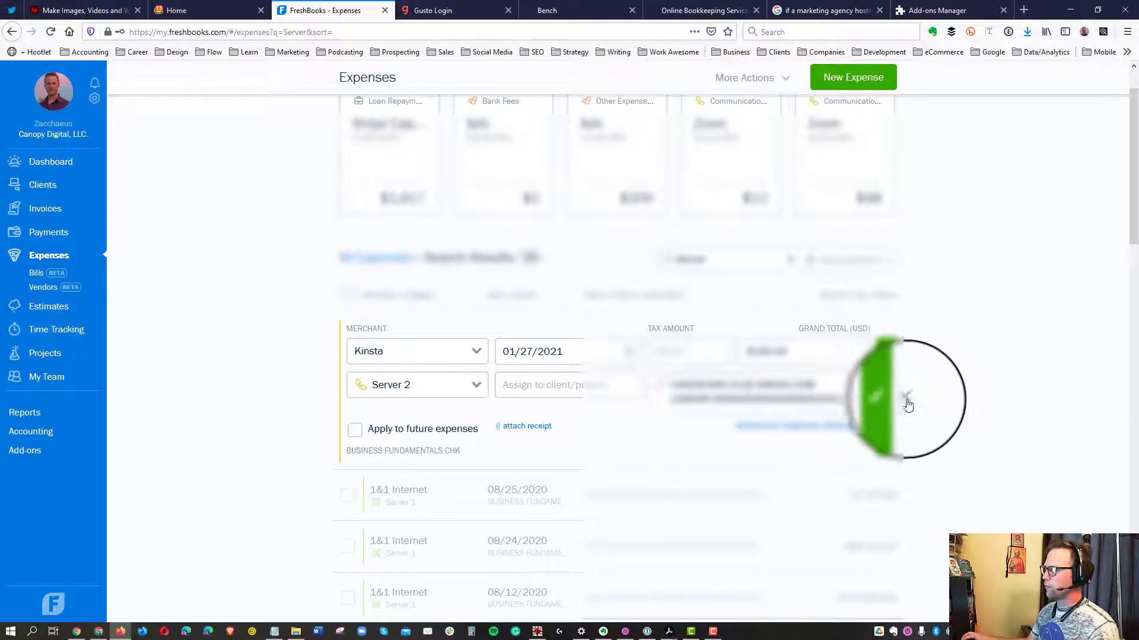
pyautogui.click(906, 398)
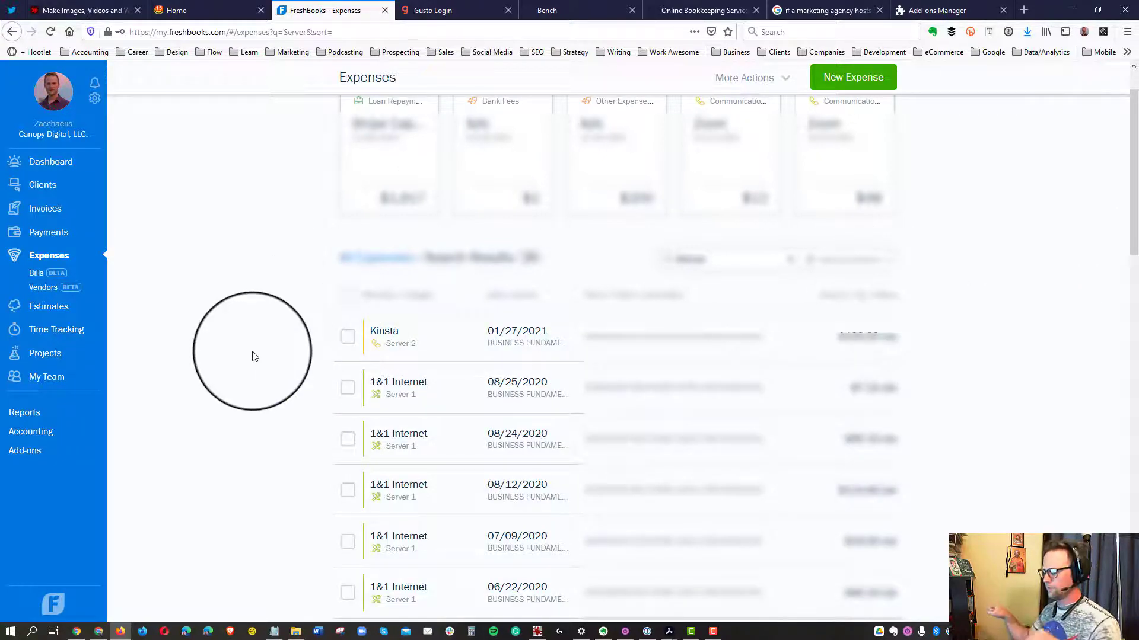